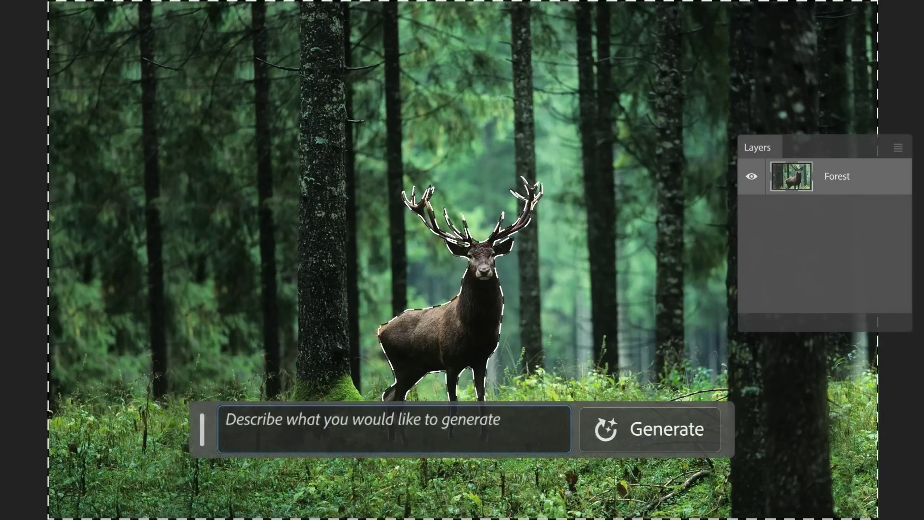
Step: Replace the selected forest background around the deer using Generative Fill with the prompt "Wet alley at night"
{"action": "type", "text": "Wet alley at night"}
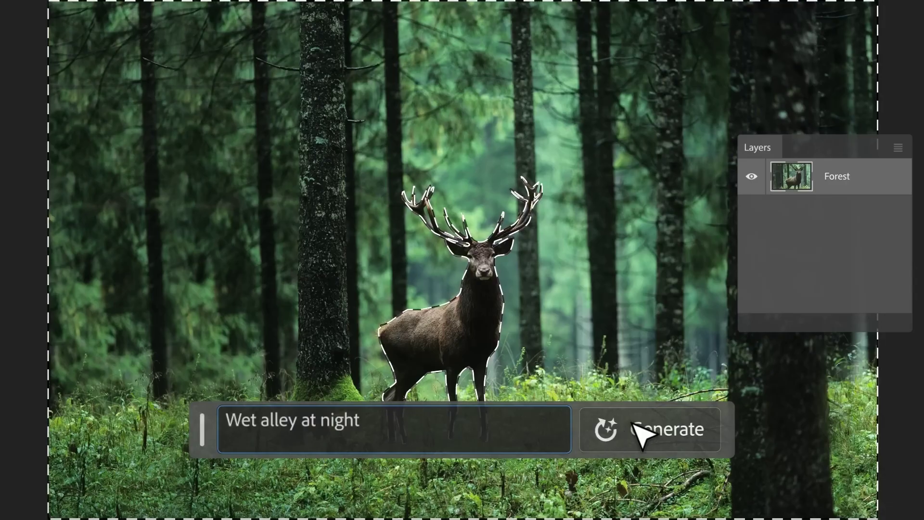
{"action": "left_click", "coordinate": [905, 420]}
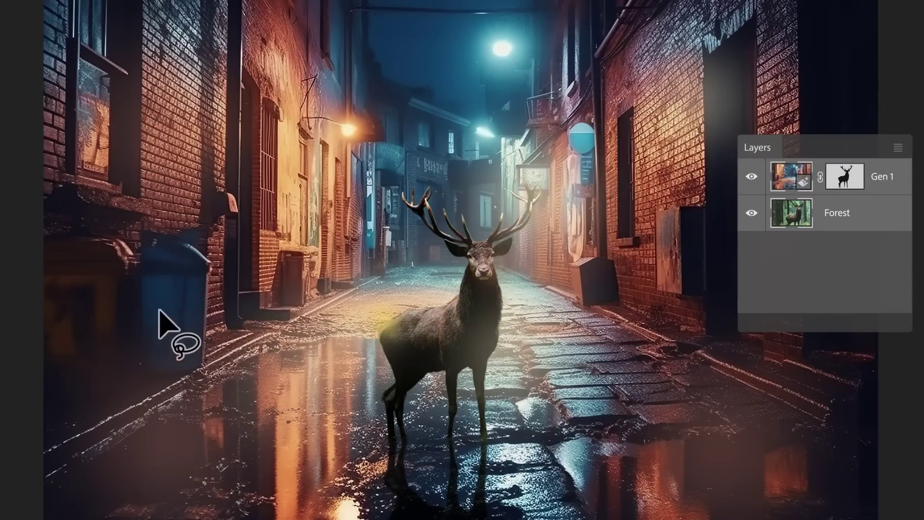
Step: Lasso the brick wall area with the barred window and generate a "Red arrow sign" there
{"action": "mouse_move", "coordinate": [306, 73]}
{"action": "left_mouse_down"}
{"action": "mouse_move", "coordinate": [246, 2]}
{"action": "mouse_move", "coordinate": [287, 32]}
{"action": "mouse_move", "coordinate": [308, 75]}
{"action": "left_mouse_up"}
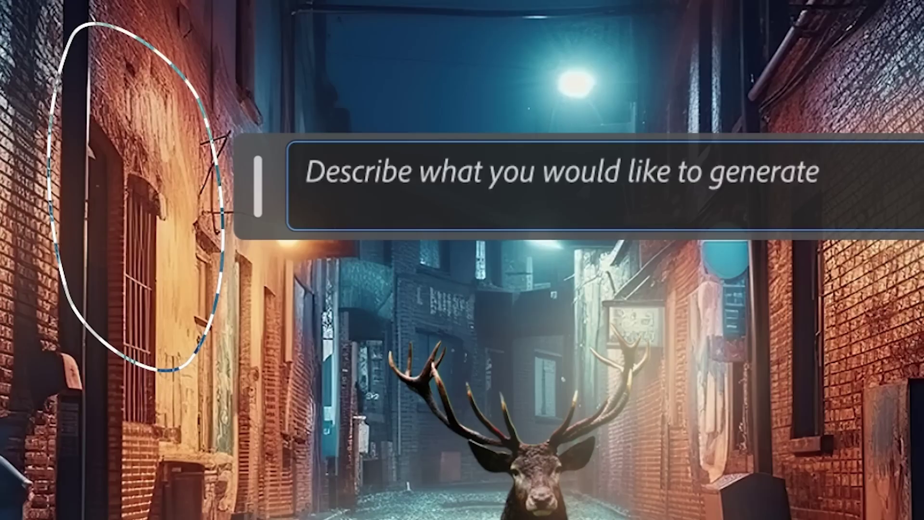
{"action": "type", "text": "Red arrow sign"}
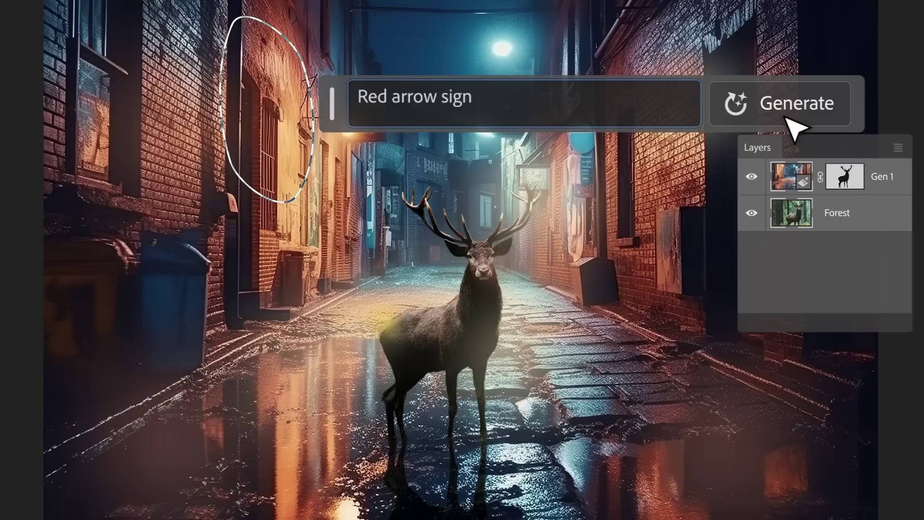
{"action": "left_click", "coordinate": [792, 116]}
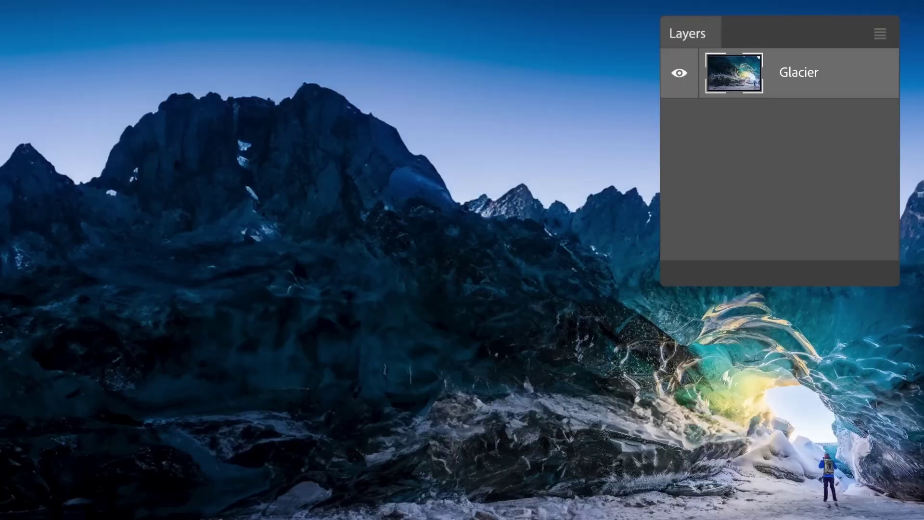
Step: Extend the glacier image's canvas downward with the Crop tool and apply the crop
{"action": "key", "text": "ctrl+minus"}
{"action": "key", "text": "c"}
{"action": "left_click_drag", "start_coordinate": [462, 426], "coordinate": [462, 518]}
{"action": "key", "text": "Return"}
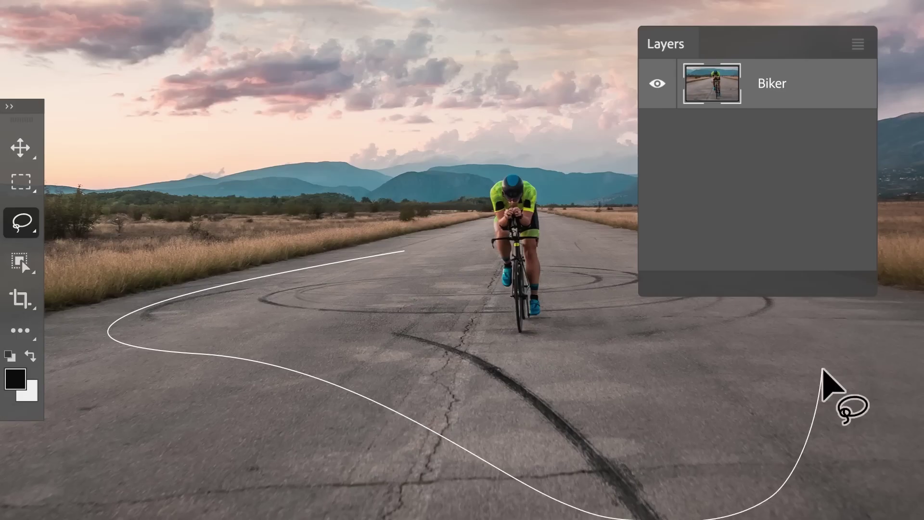
Step: Lasso the skid-marked road around the cyclist, remove the marks with Generative Fill, and clear the selection
{"action": "left_click_drag", "start_coordinate": [821, 396], "coordinate": [417, 249]}
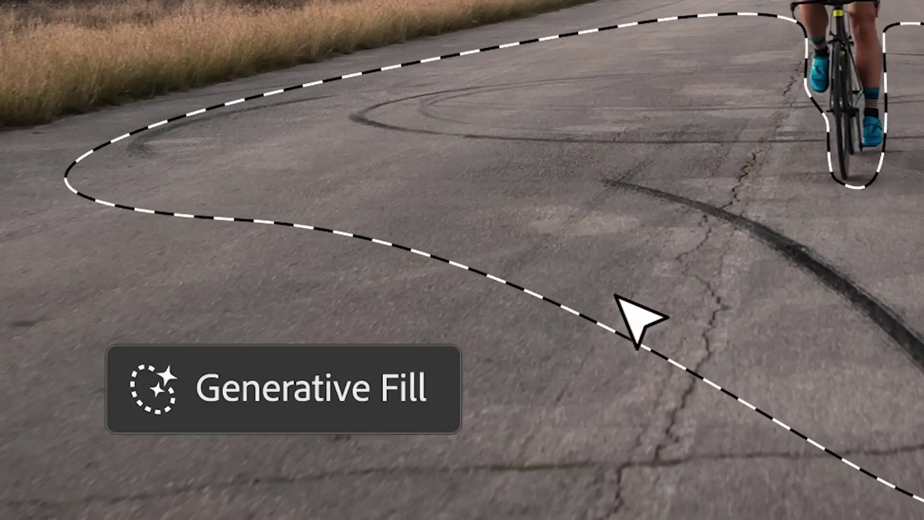
{"action": "key", "text": "v"}
{"action": "left_click", "coordinate": [228, 453]}
{"action": "key", "text": "ctrl+d"}
Step: Lasso a long strip of road beside the cyclist and generate "yellow road lines" in it
{"action": "key", "text": "l"}
{"action": "mouse_move", "coordinate": [493, 254]}
{"action": "left_mouse_down"}
{"action": "mouse_move", "coordinate": [505, 392]}
{"action": "mouse_move", "coordinate": [496, 255]}
{"action": "left_mouse_up"}
{"action": "type", "text": "vyellow road lines"}
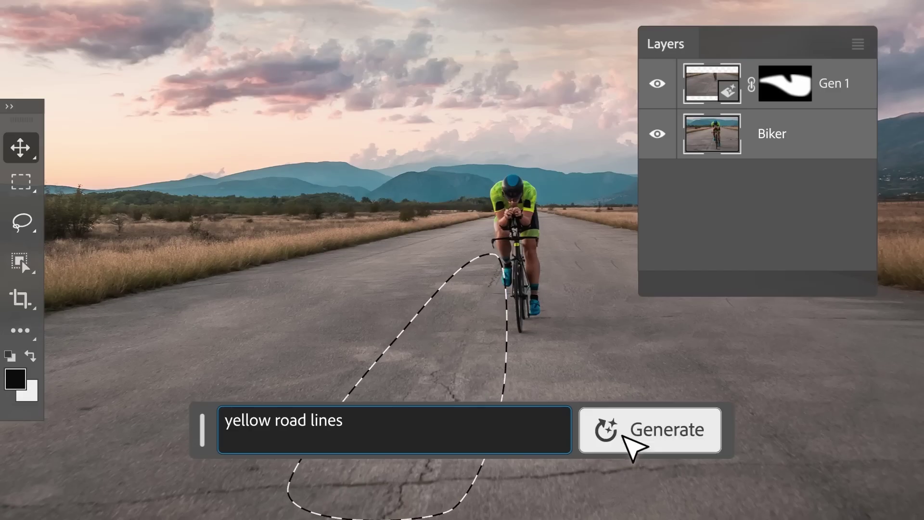
{"action": "left_click", "coordinate": [625, 437]}
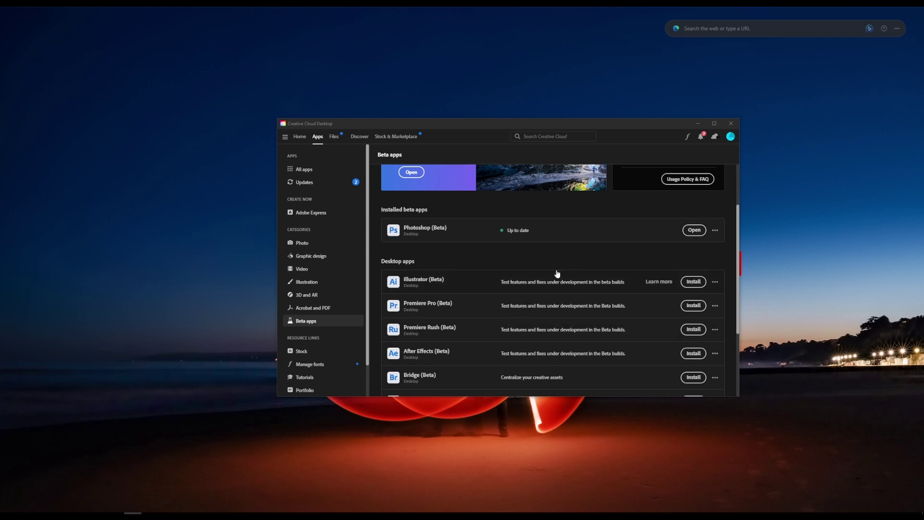
Step: Open the installed Photoshop (Beta) from Creative Cloud Desktop
{"action": "left_click", "coordinate": [695, 235]}
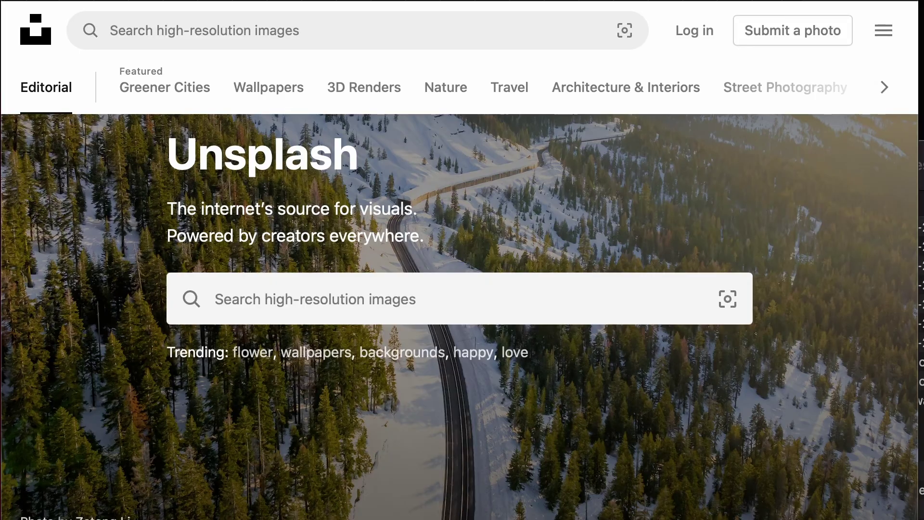
Step: Browse the editorial photos on the Unsplash home page for a picture to edit
{"action": "scroll", "coordinate": [621, 470], "scroll_direction": "down", "scroll_amount": 10}
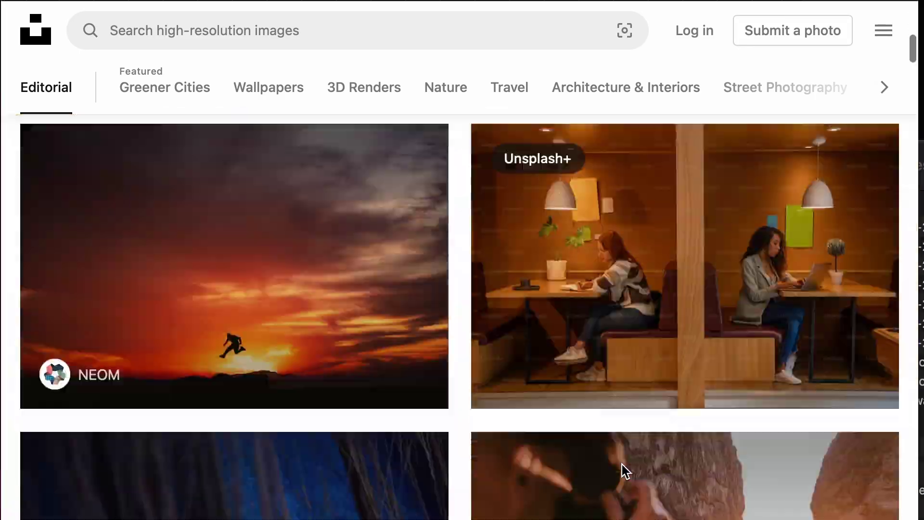
{"action": "scroll", "coordinate": [624, 470], "scroll_direction": "down", "scroll_amount": 15}
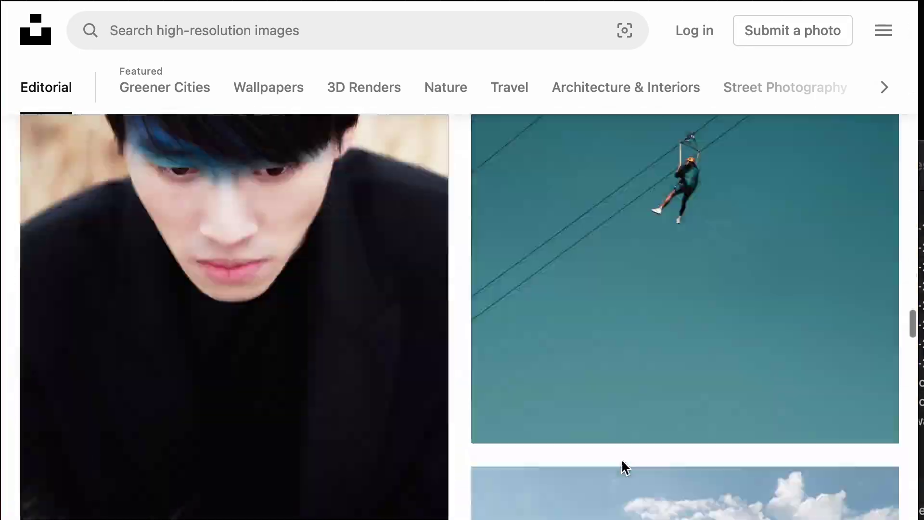
{"action": "scroll", "coordinate": [624, 467], "scroll_direction": "down", "scroll_amount": 15}
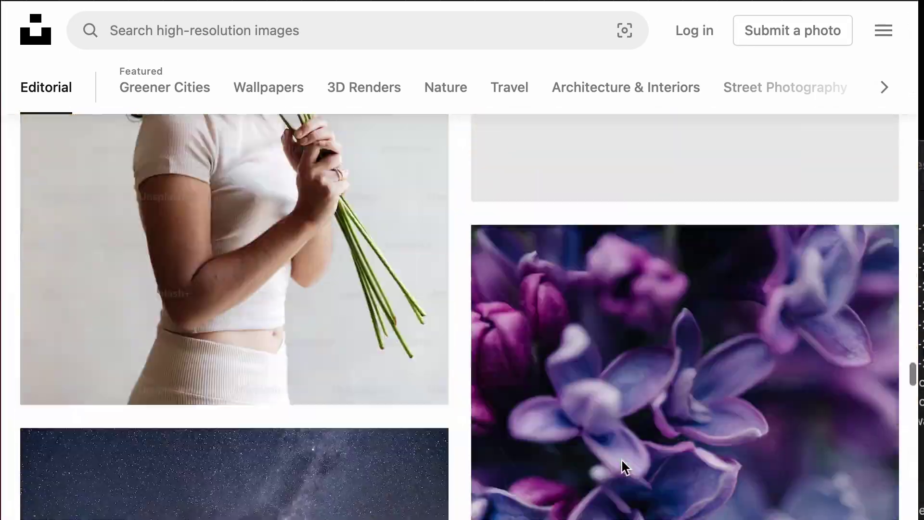
{"action": "scroll", "coordinate": [624, 467], "scroll_direction": "down", "scroll_amount": 15}
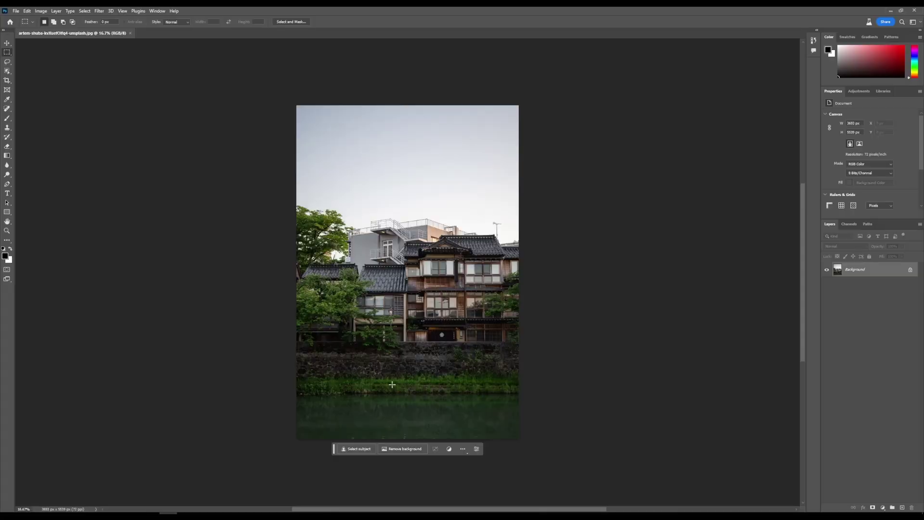
Step: Dock the Properties panel in the collapsed icon strip and expand it beside the canvas
{"action": "scroll", "coordinate": [392, 384], "scroll_direction": "up", "scroll_amount": 4}
{"action": "scroll", "coordinate": [411, 396], "scroll_direction": "down", "scroll_amount": 3}
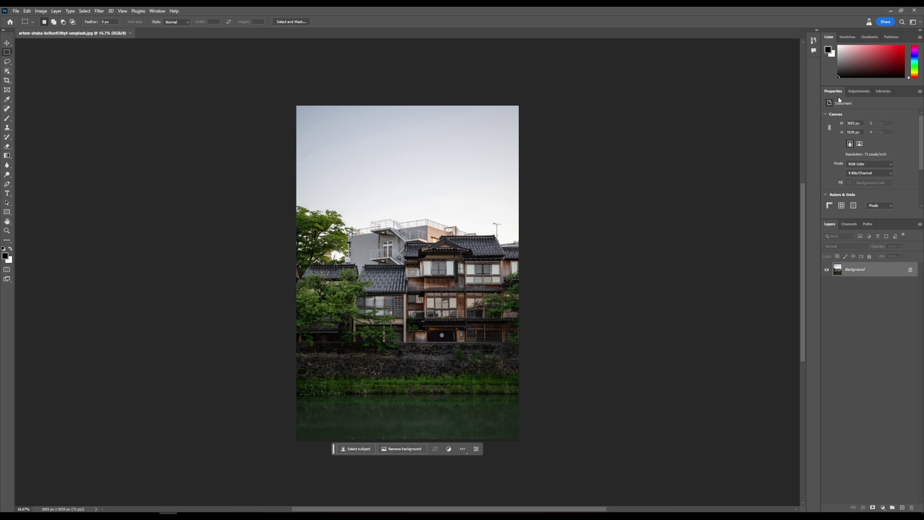
{"action": "left_click_drag", "start_coordinate": [832, 94], "coordinate": [813, 67]}
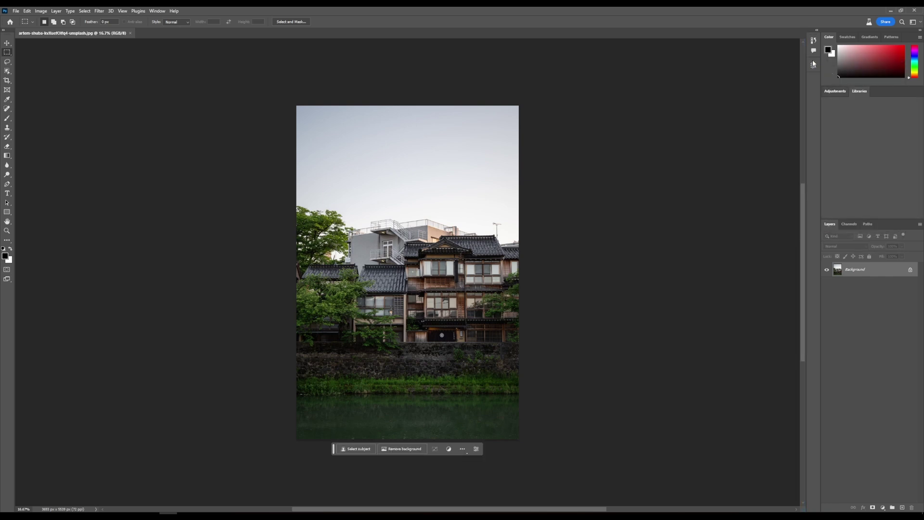
{"action": "left_click", "coordinate": [813, 67]}
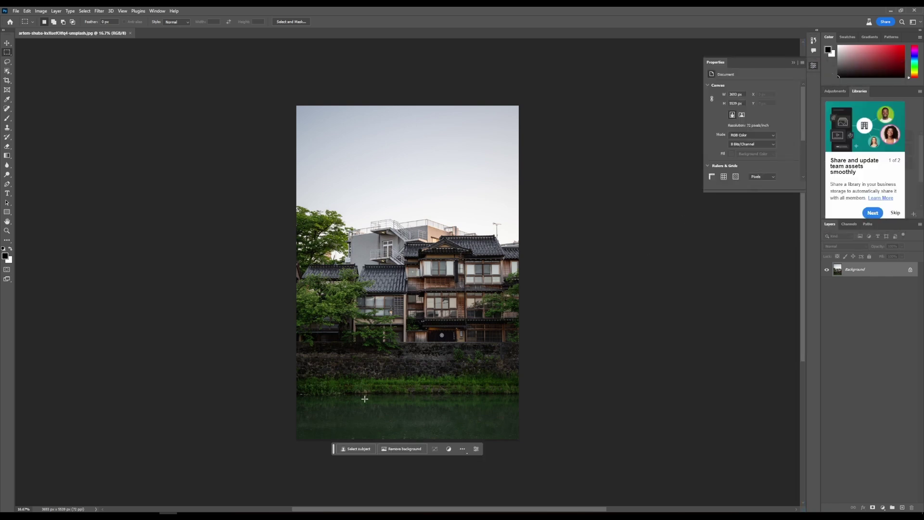
Step: Select a wide rectangle across the grassy riverbank and water, and generate "a man on a wooden canoe" in it
{"action": "left_click_drag", "start_coordinate": [362, 377], "coordinate": [463, 411]}
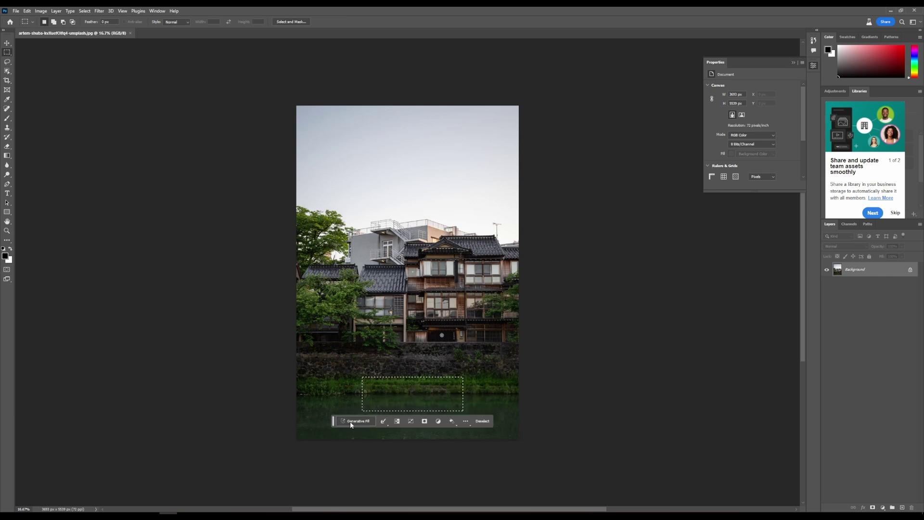
{"action": "left_click", "coordinate": [354, 423]}
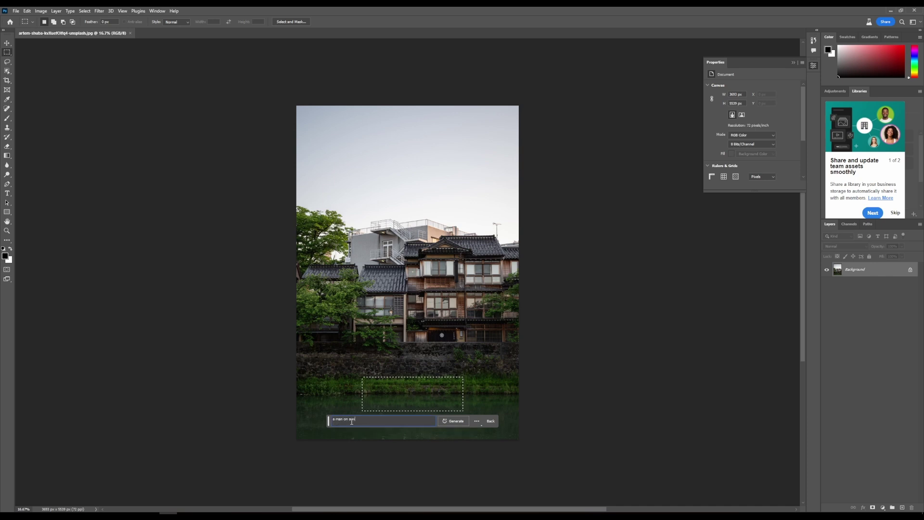
{"action": "key", "text": "Return"}
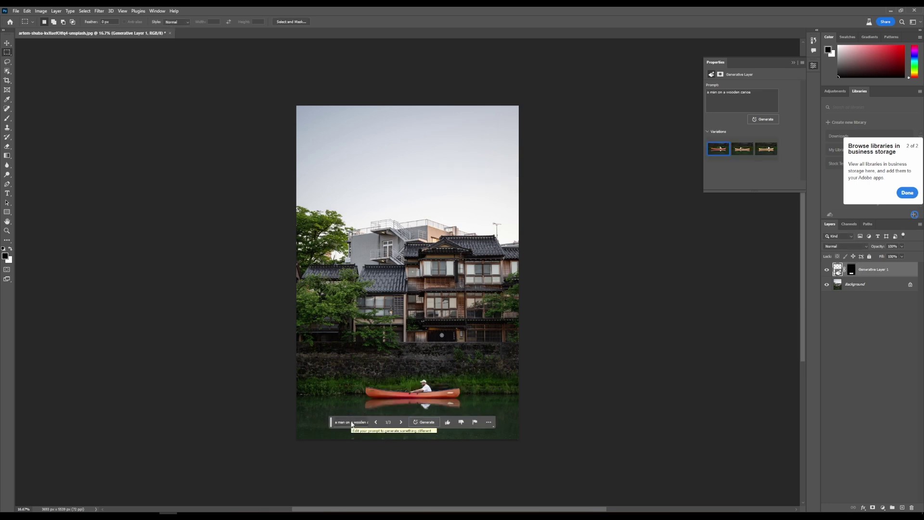
Step: Go through the generated canoe variations and generate another set from the same prompt
{"action": "left_click", "coordinate": [402, 422]}
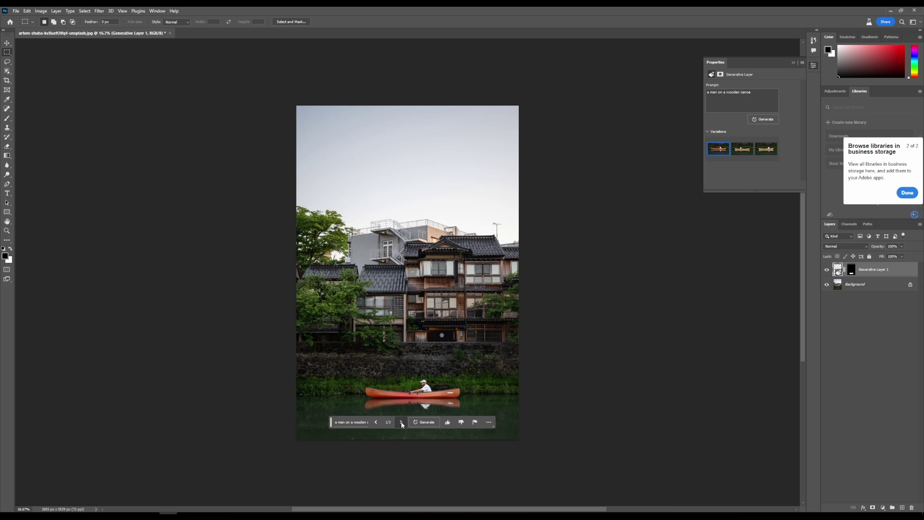
{"action": "left_click", "coordinate": [401, 422]}
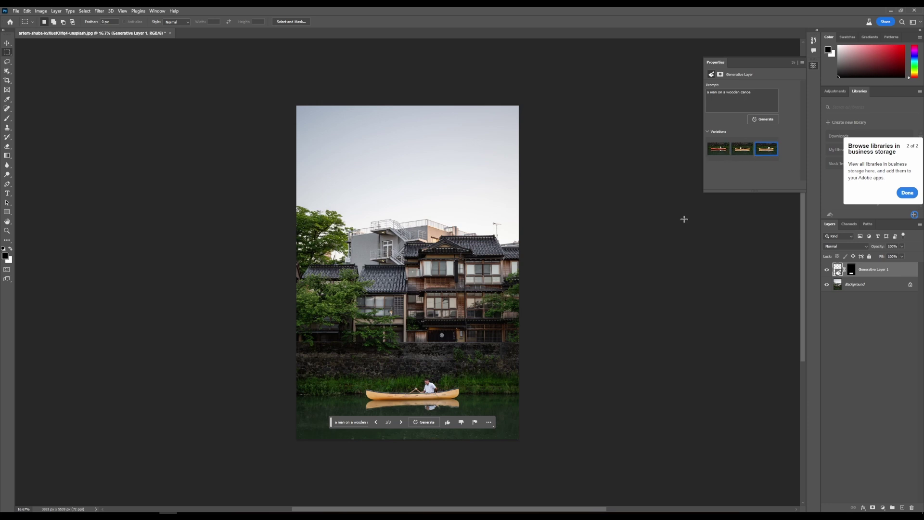
{"action": "left_click", "coordinate": [426, 424]}
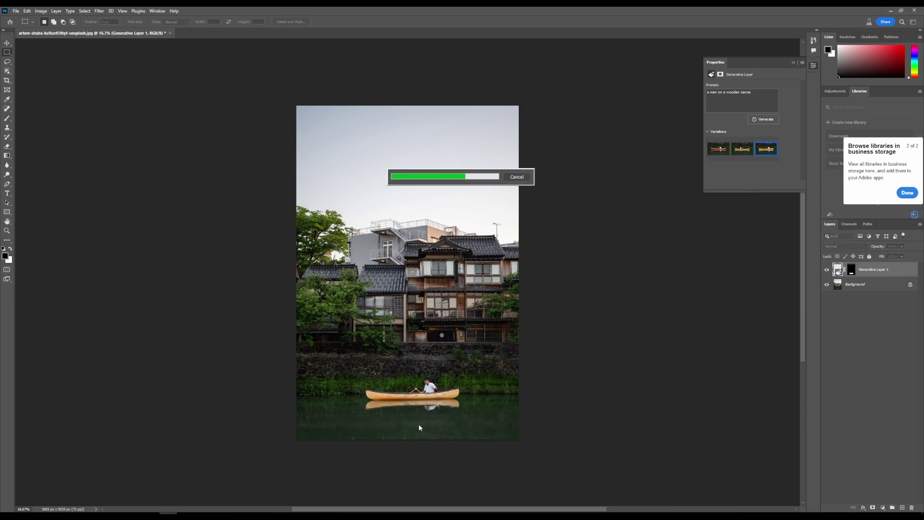
Step: Step through the enlarged set of canoe variations and choose the red canoe with the man in white
{"action": "left_click", "coordinate": [400, 422]}
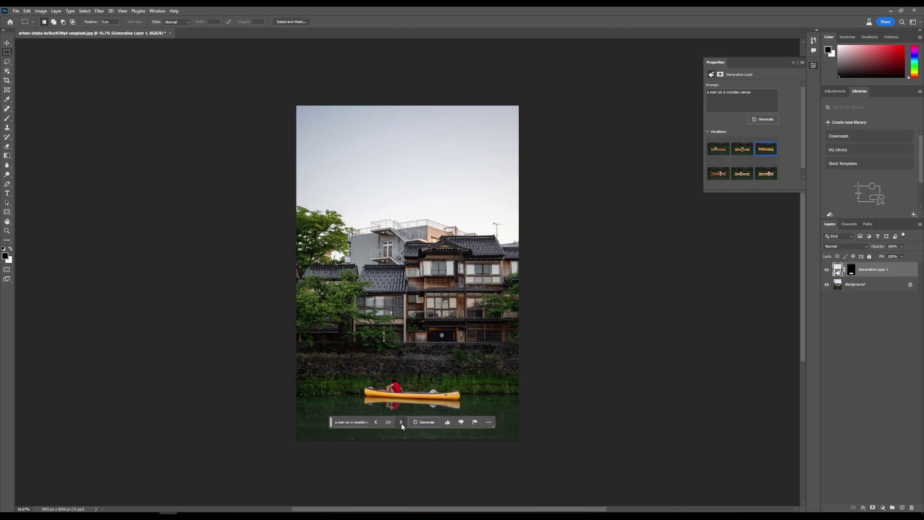
{"action": "left_click", "coordinate": [400, 422]}
{"action": "left_click", "coordinate": [400, 422]}
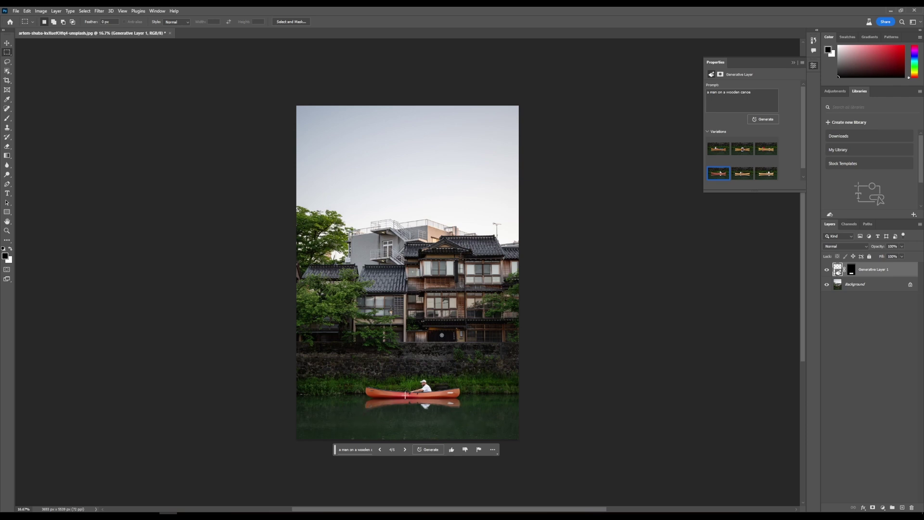
Step: Lasso areas of the sky, generate clouds with the prompt "cloud", and move the contextual task bar to the photo's lower edge
{"action": "key", "text": "l"}
{"action": "left_click_drag", "start_coordinate": [382, 150], "coordinate": [337, 169]}
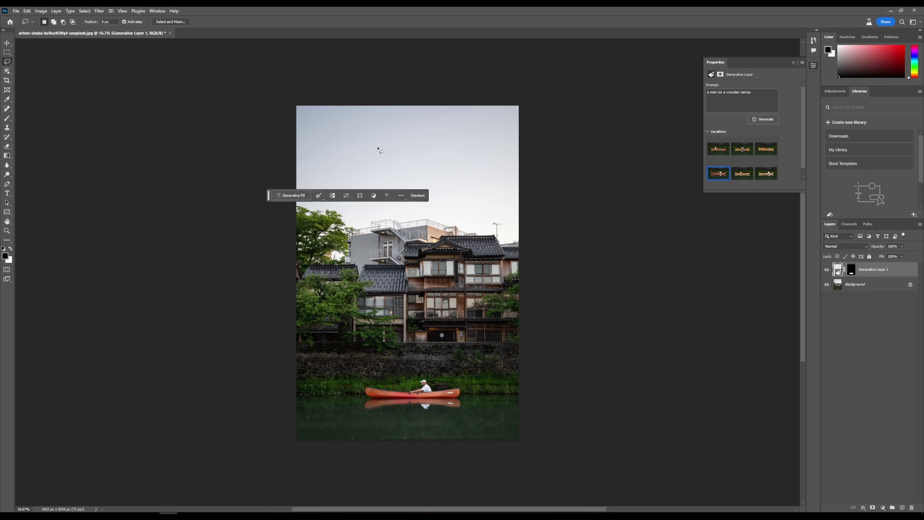
{"action": "left_click", "coordinate": [288, 195]}
{"action": "type", "text": "clouds"}
{"action": "left_click", "coordinate": [477, 214]}
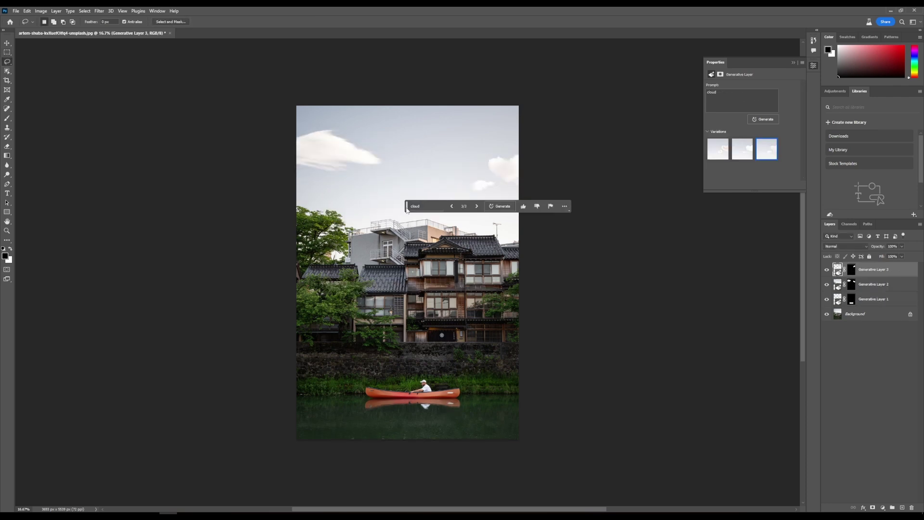
{"action": "mouse_move", "coordinate": [406, 208]}
{"action": "left_mouse_down"}
{"action": "mouse_move", "coordinate": [434, 310]}
{"action": "mouse_move", "coordinate": [340, 438]}
{"action": "left_mouse_up"}
{"action": "key", "text": "v"}
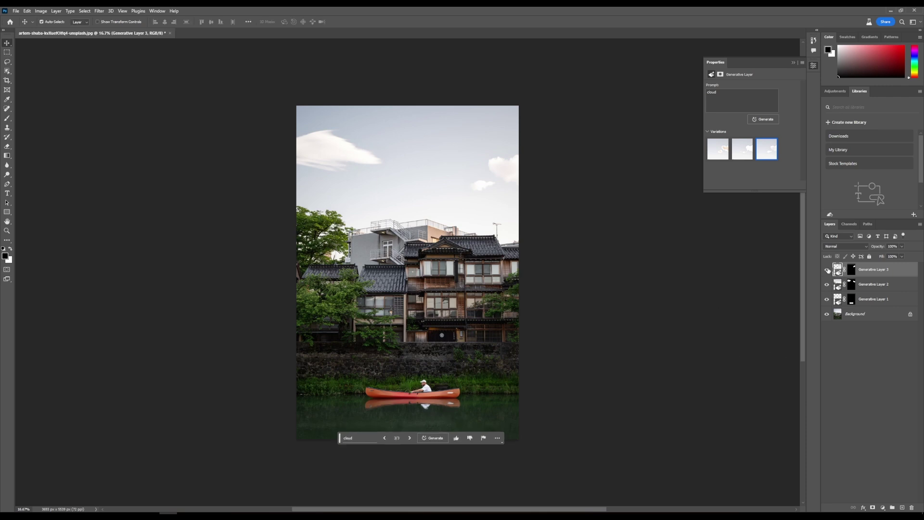
Step: Toggle the visibility of the three generative layers off and on to compare the image with and without them
{"action": "left_click", "coordinate": [827, 284]}
{"action": "left_click", "coordinate": [828, 299]}
{"action": "left_click", "coordinate": [827, 299]}
{"action": "left_click", "coordinate": [828, 284]}
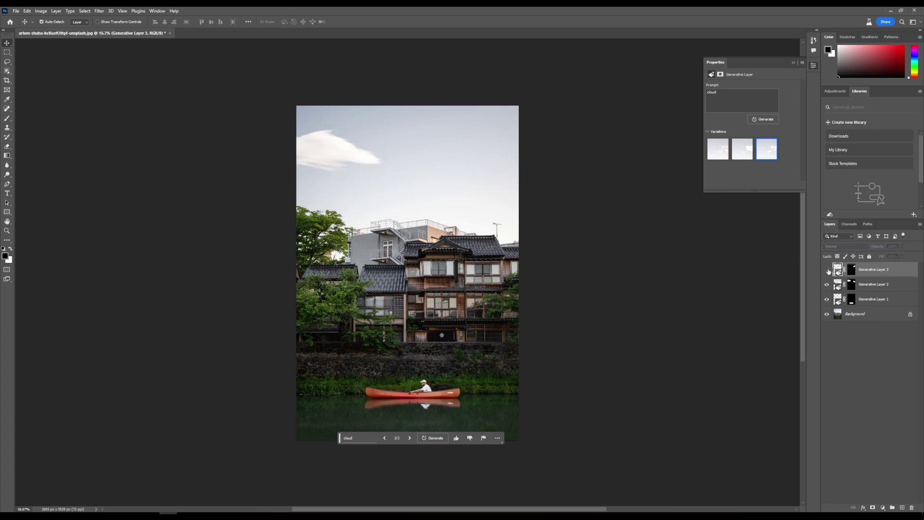
{"action": "left_click", "coordinate": [827, 269]}
Step: Target the mask of Generative Layer 1 and try its Subtract from Mask and Add to Mask brush modes
{"action": "left_click", "coordinate": [852, 300]}
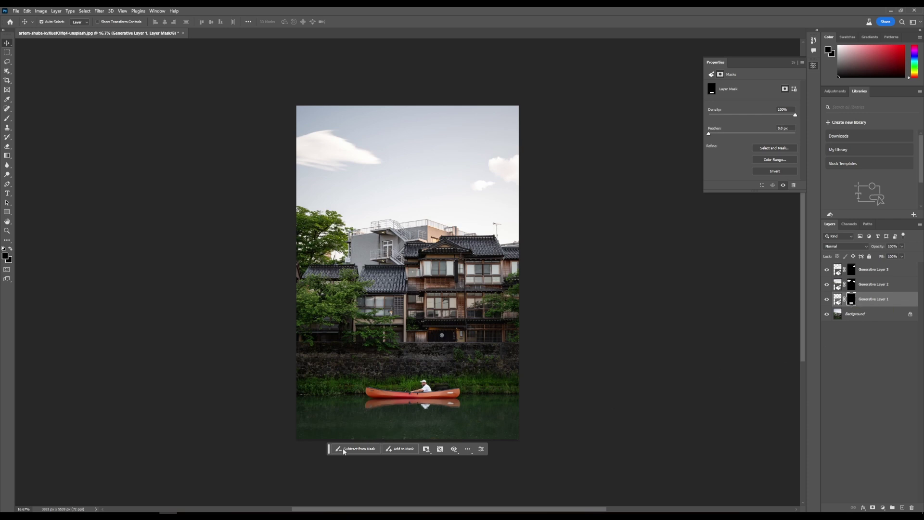
{"action": "left_click", "coordinate": [354, 449]}
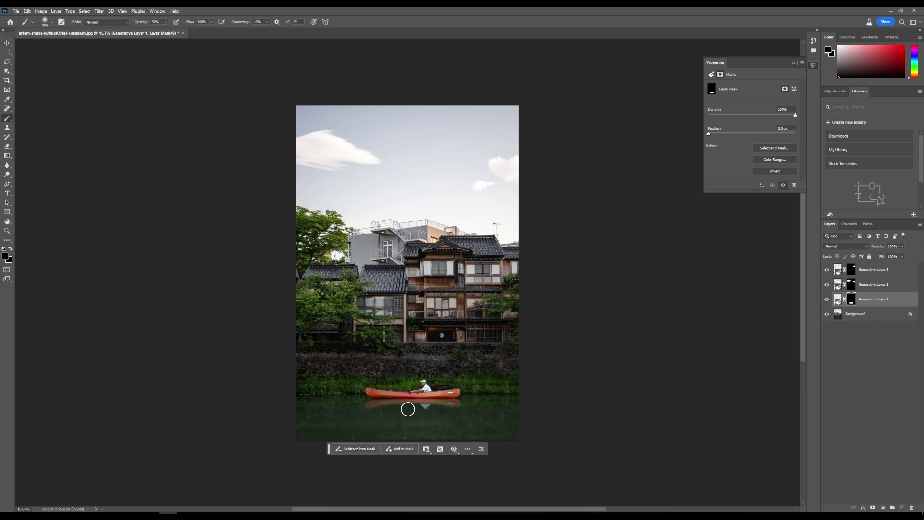
{"action": "left_click", "coordinate": [399, 449]}
Step: Toggle the canoe layer's mask off and on while checking its density and feather settings
{"action": "left_click", "coordinate": [439, 449]}
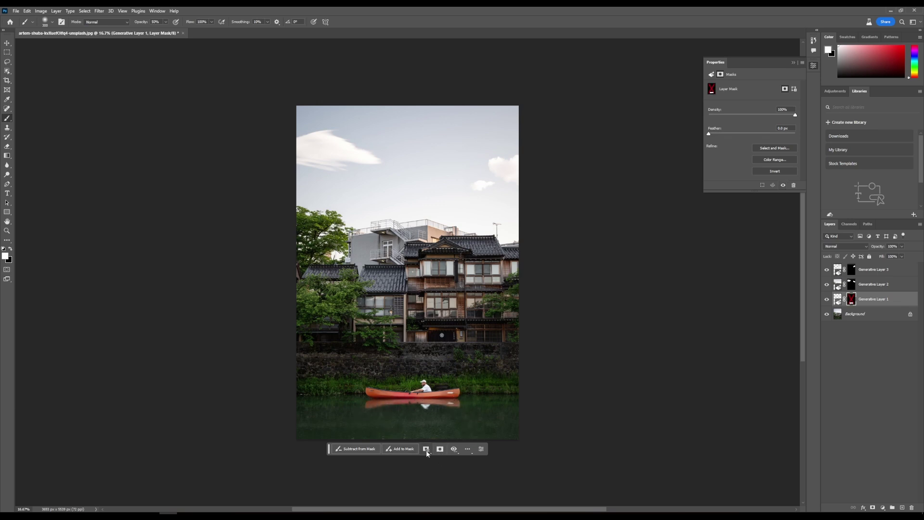
{"action": "left_click", "coordinate": [426, 451]}
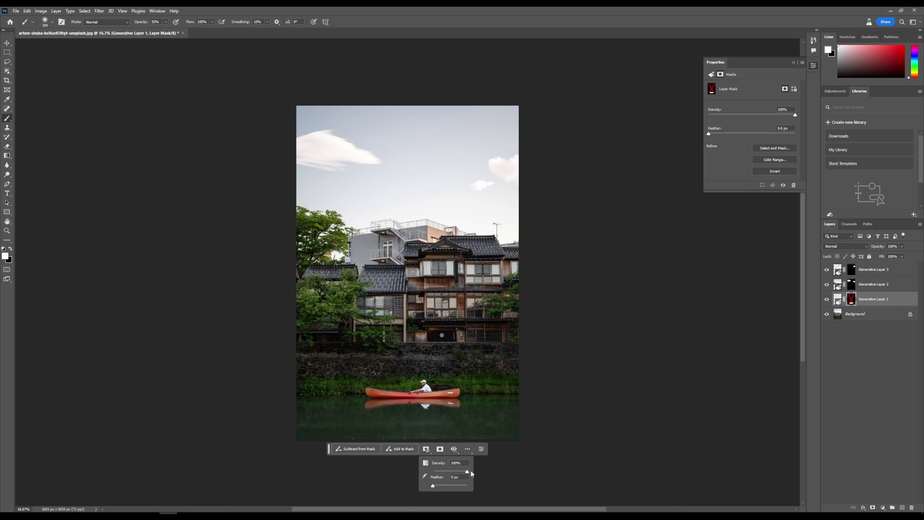
{"action": "left_click", "coordinate": [439, 449]}
{"action": "key", "text": "v"}
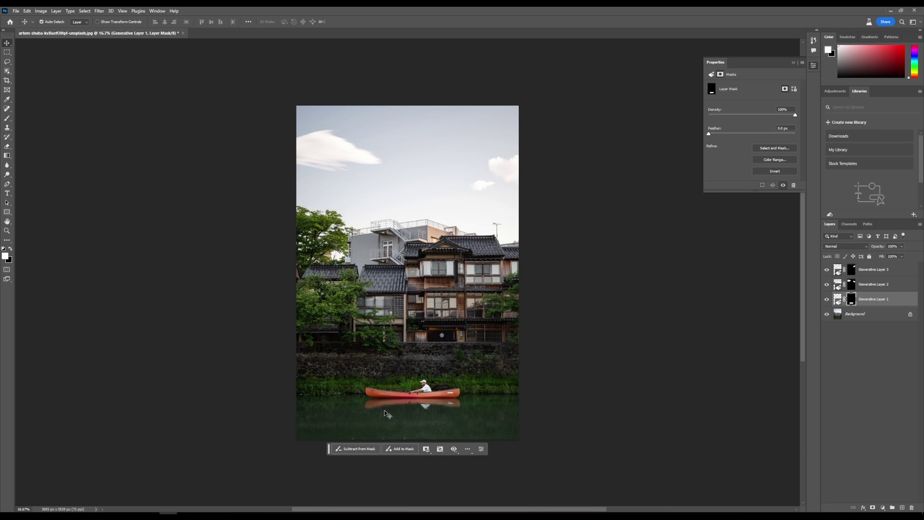
Step: Extend the canvas symmetrically on both sides of the riverside photo with the Crop tool to about two and a half times its width
{"action": "key", "text": "c"}
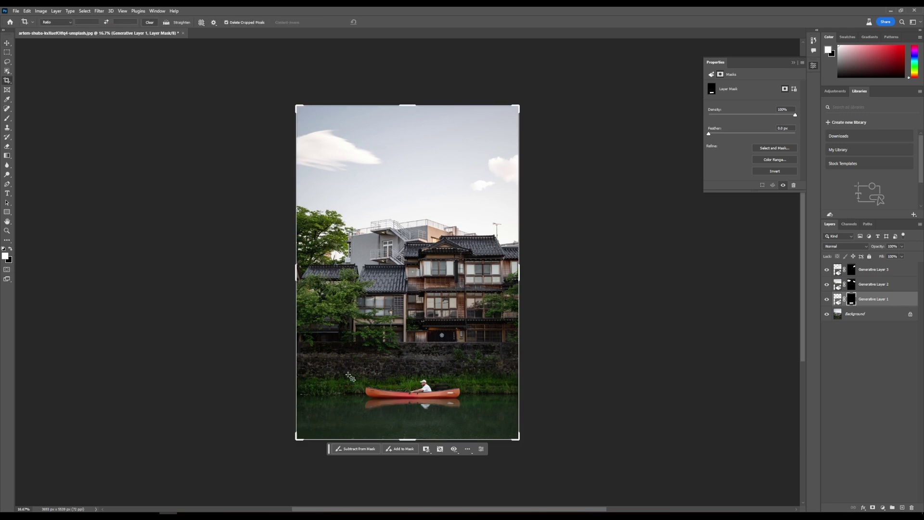
{"action": "left_click", "coordinate": [299, 279]}
{"action": "left_click_drag", "start_coordinate": [297, 273], "coordinate": [128, 269]}
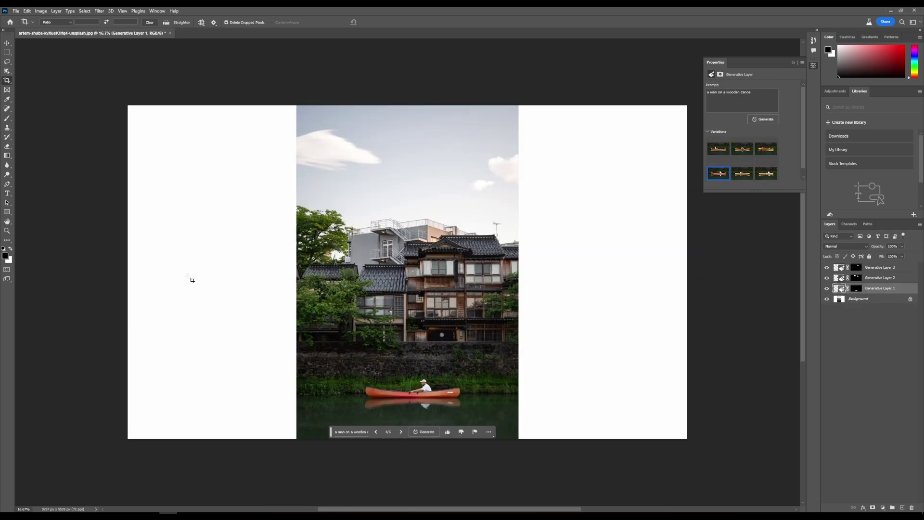
Step: Select both blank side areas with a slight overlap onto the photo and run Generative Fill with an empty prompt
{"action": "left_click", "coordinate": [7, 52]}
{"action": "left_click_drag", "start_coordinate": [131, 103], "coordinate": [300, 465]}
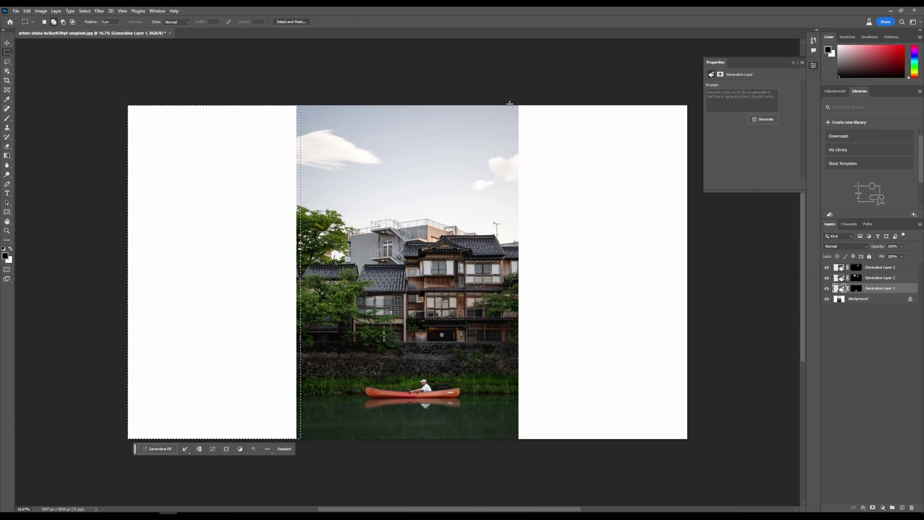
{"action": "left_click_drag", "start_coordinate": [515, 104], "coordinate": [703, 460]}
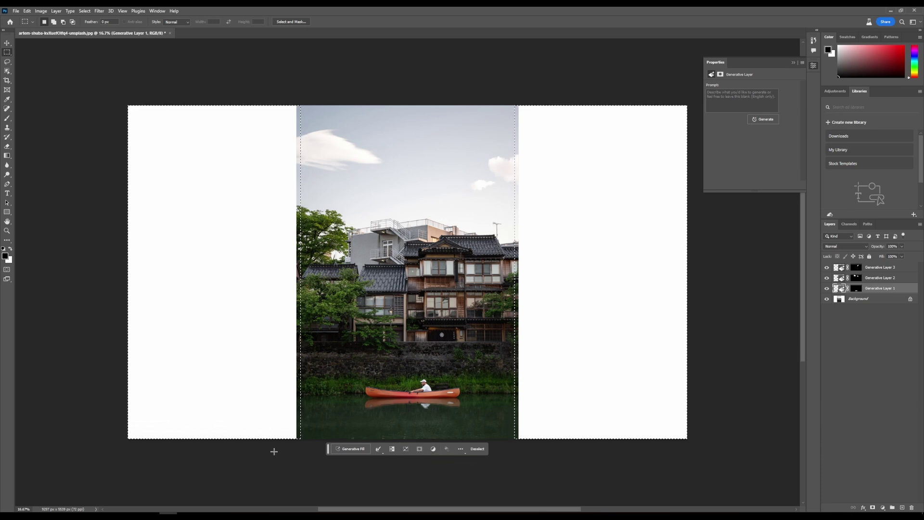
{"action": "left_click", "coordinate": [346, 448]}
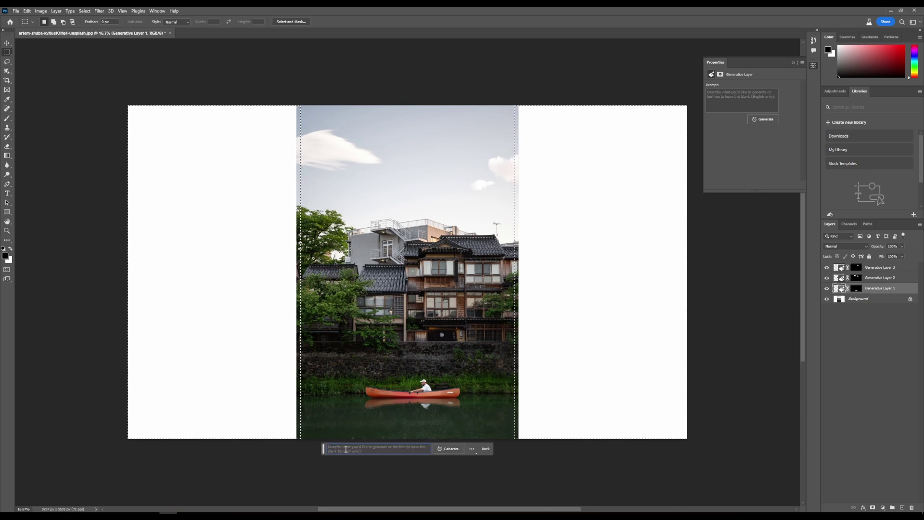
{"action": "left_click", "coordinate": [441, 448]}
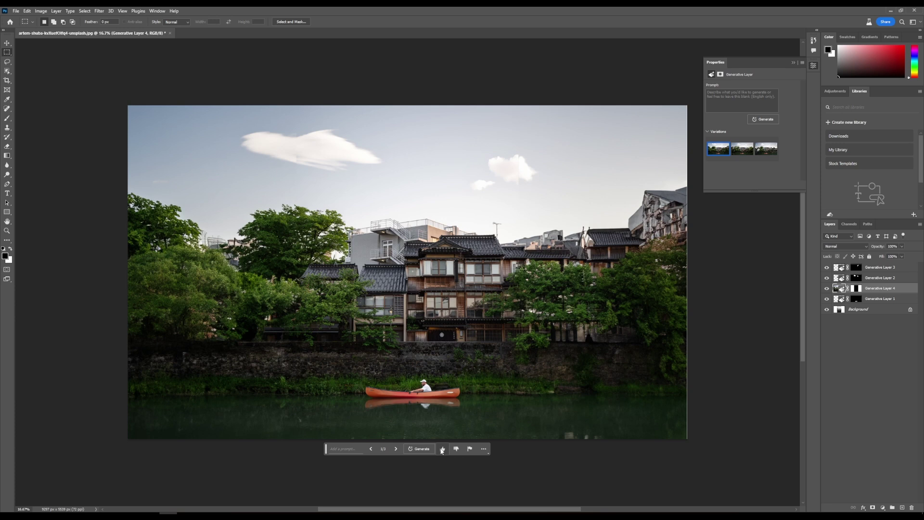
{"action": "left_click", "coordinate": [26, 11]}
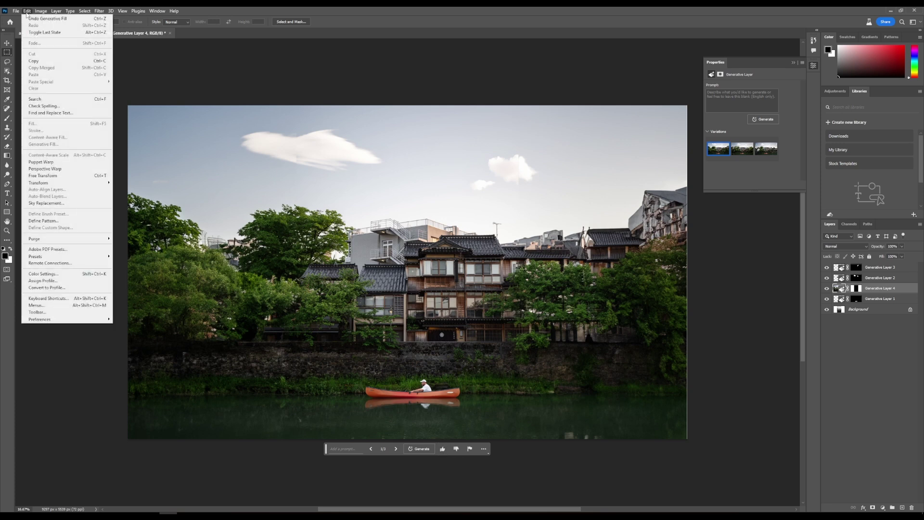
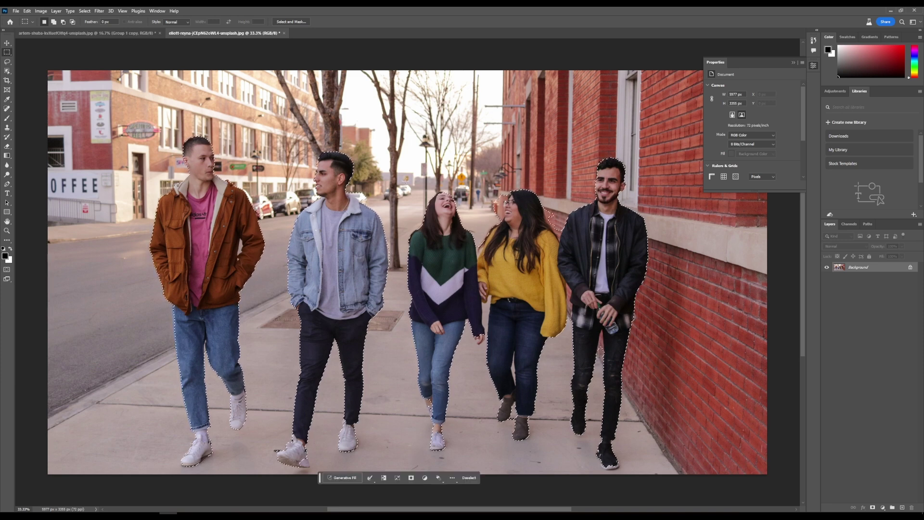
Step: Select the three people nearest the brick wall, remove them with an empty-prompt Generative Fill, and choose the third variation
{"action": "left_click_drag", "start_coordinate": [405, 179], "coordinate": [631, 422]}
{"action": "key", "text": "ctrl+z"}
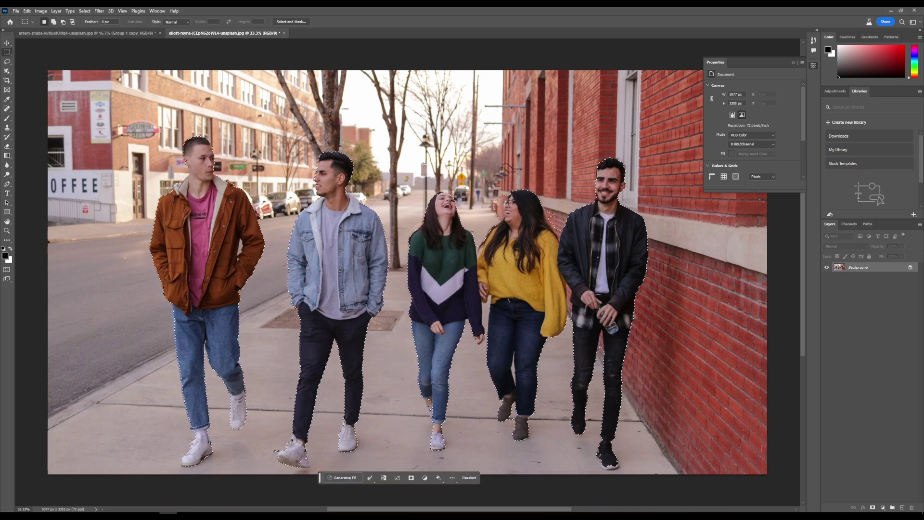
{"action": "left_click_drag", "start_coordinate": [404, 153], "coordinate": [653, 472]}
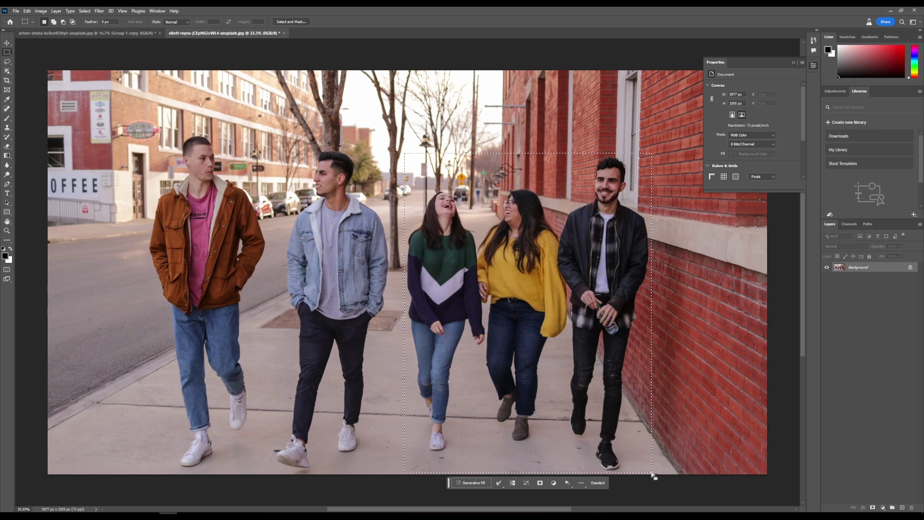
{"action": "left_click", "coordinate": [477, 482]}
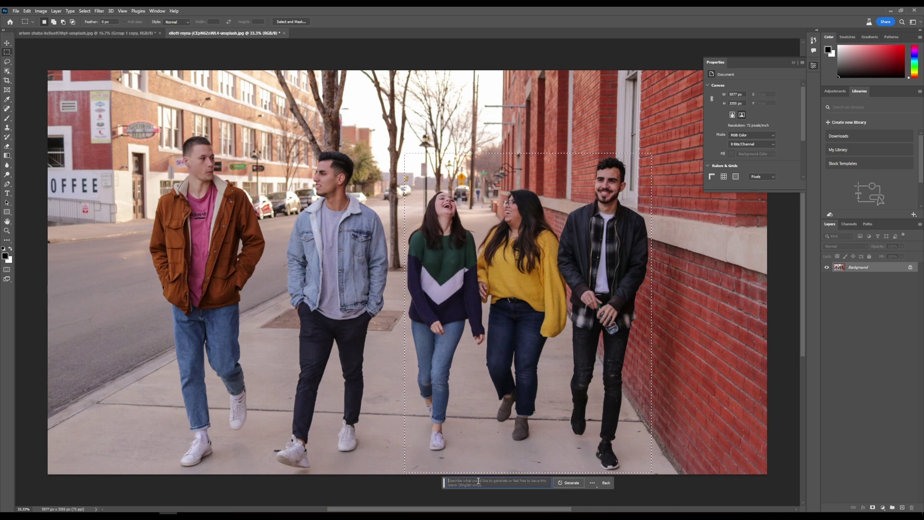
{"action": "left_click", "coordinate": [571, 483]}
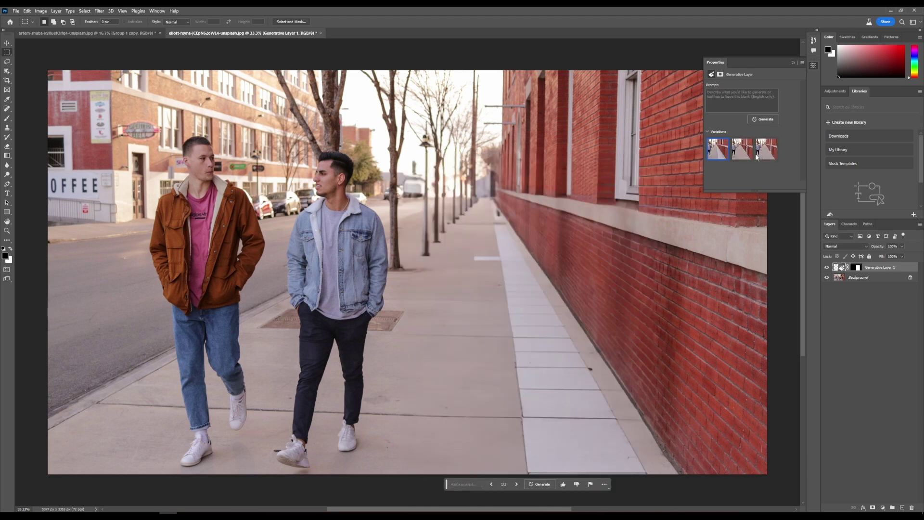
{"action": "left_click", "coordinate": [741, 150]}
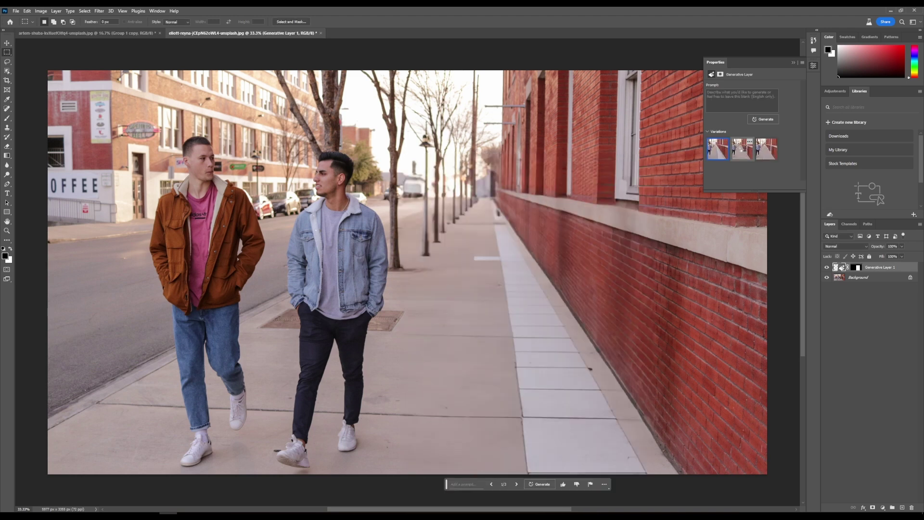
{"action": "left_click", "coordinate": [761, 154]}
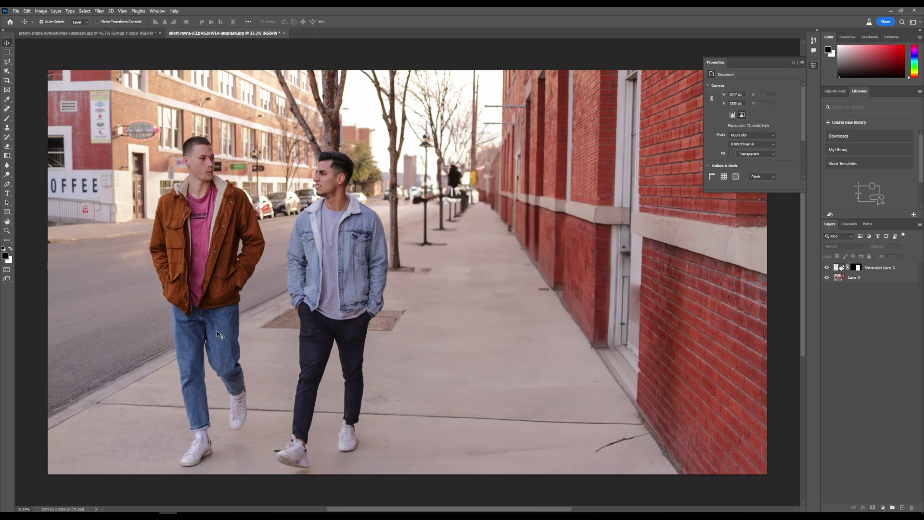
Step: Select the dark trousers of the man in the denim jacket and extend the selection around his legs with the Polygonal Lasso
{"action": "key", "text": "w"}
{"action": "left_click", "coordinate": [317, 385]}
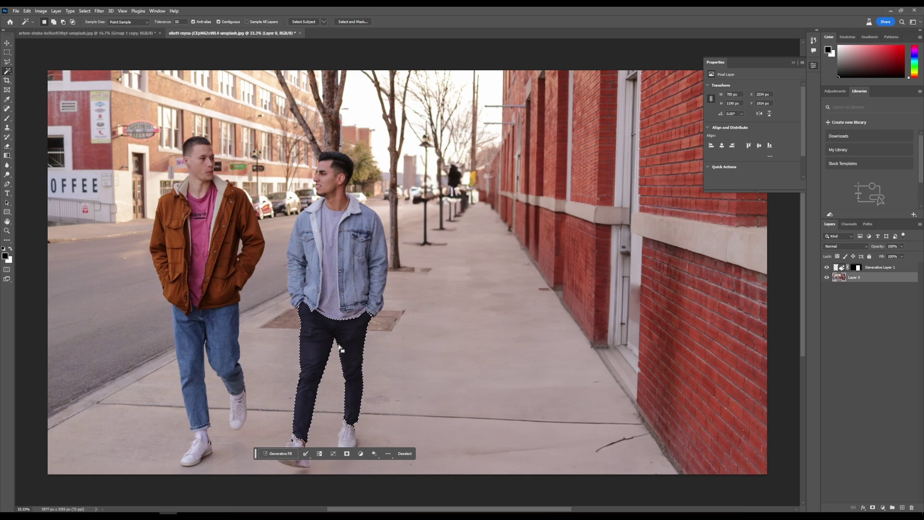
{"action": "left_click", "coordinate": [289, 453]}
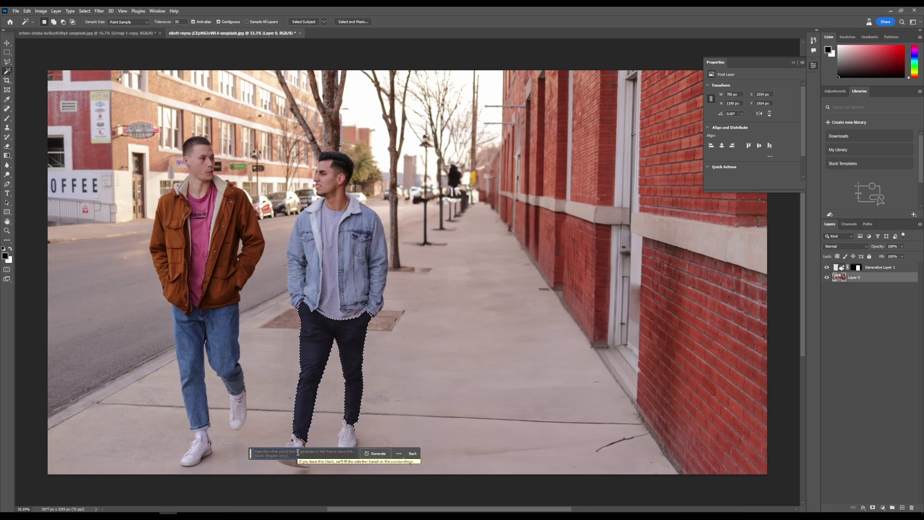
{"action": "left_click", "coordinate": [8, 62]}
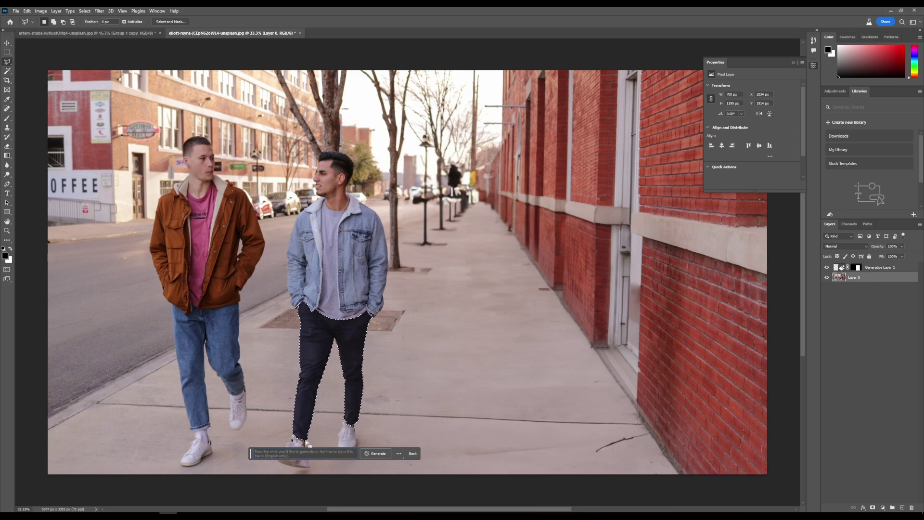
{"action": "left_click_drag", "start_coordinate": [346, 424], "coordinate": [274, 450]}
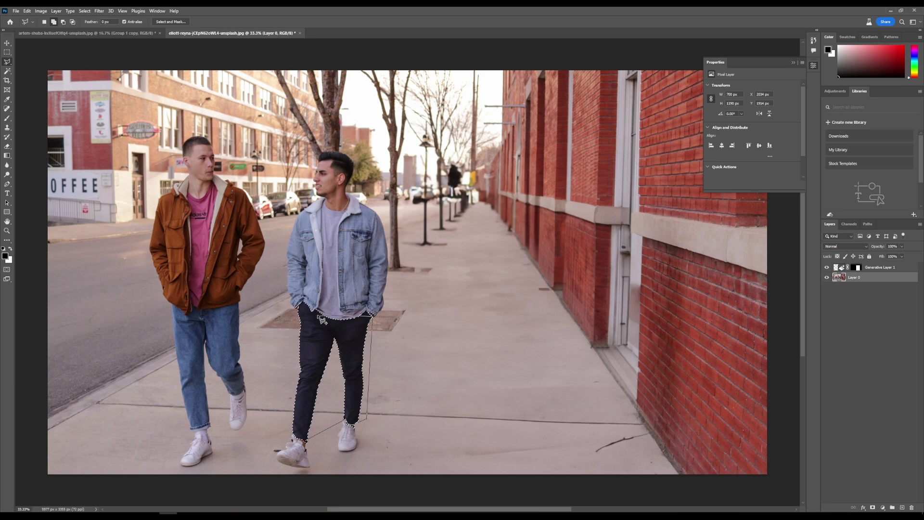
{"action": "left_click", "coordinate": [346, 323]}
{"action": "left_click", "coordinate": [299, 308]}
Step: Run Generative Fill on the leg selection with the prompt "Lower gown" and choose the third variation
{"action": "left_click", "coordinate": [296, 454]}
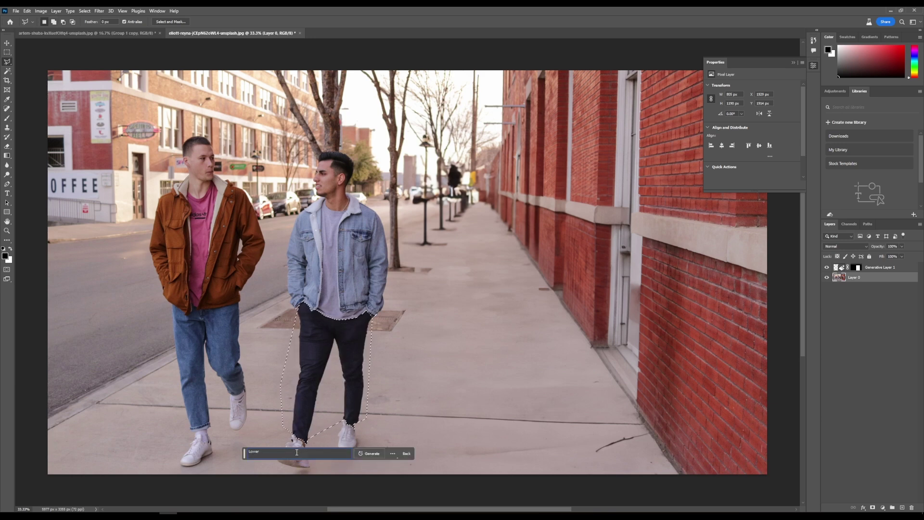
{"action": "key", "text": "Return"}
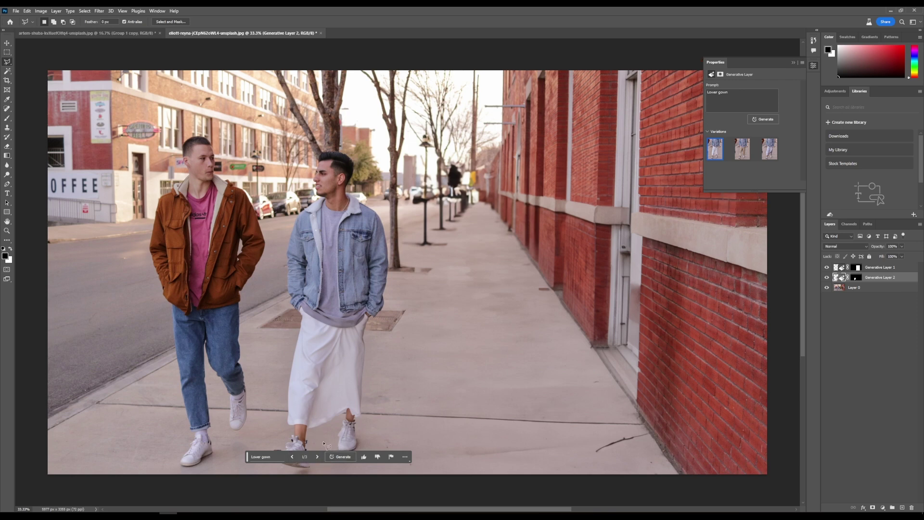
{"action": "scroll", "coordinate": [306, 433], "scroll_direction": "down", "scroll_amount": 2}
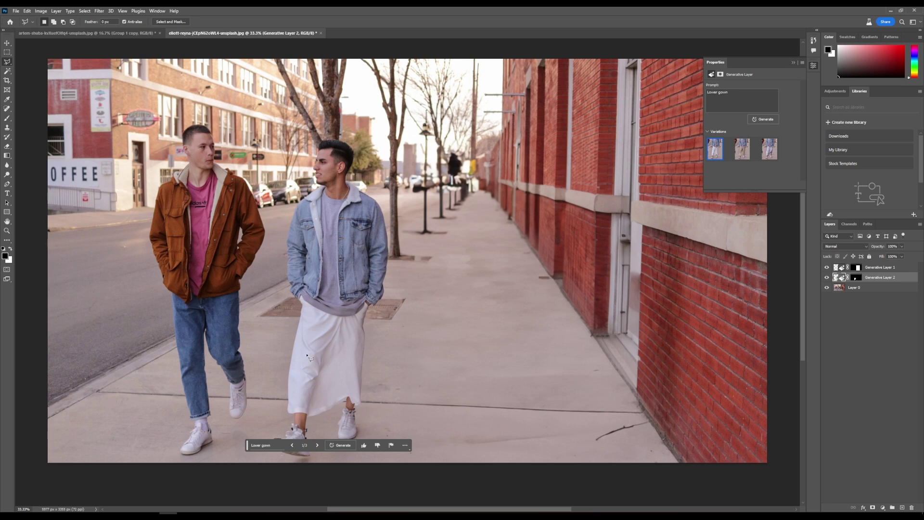
{"action": "left_click", "coordinate": [318, 445]}
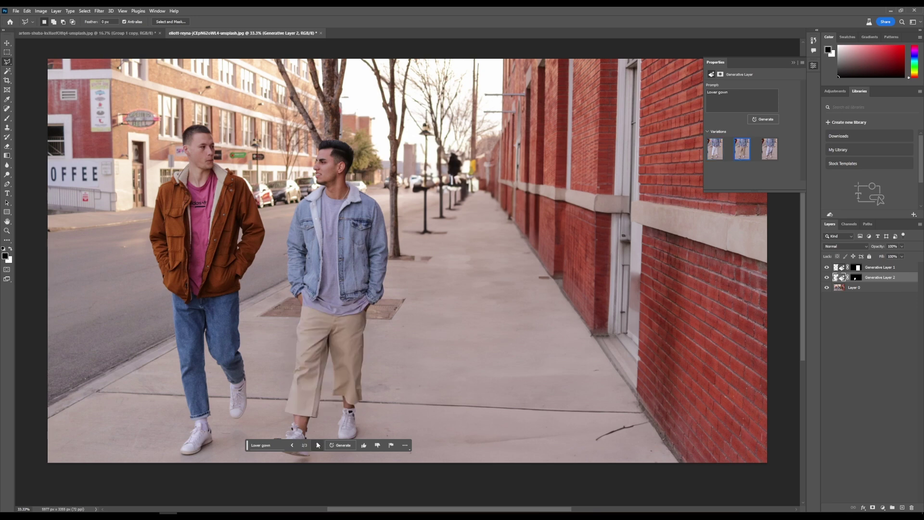
{"action": "left_click", "coordinate": [318, 445]}
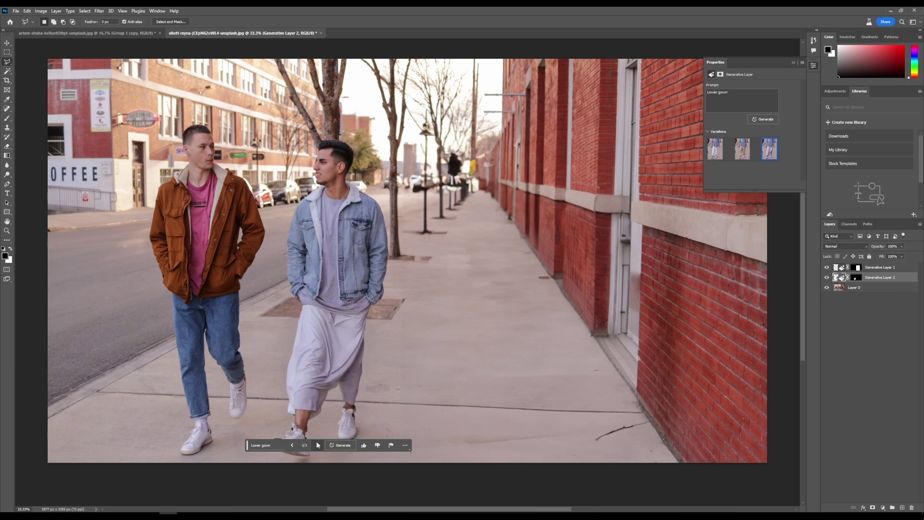
{"action": "left_click", "coordinate": [318, 445]}
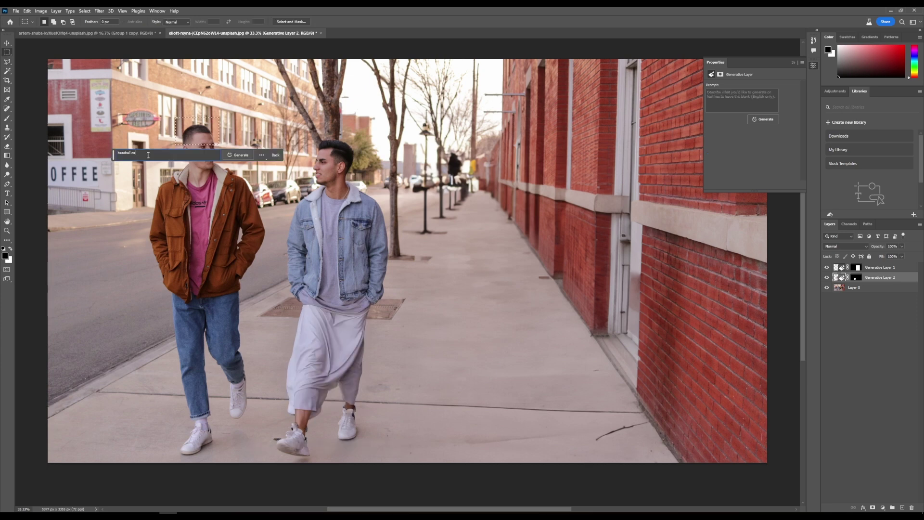
Step: Generate a cap on the head of the man in the brown jacket with the prompt "baseball cap" and choose the third variation
{"action": "left_click", "coordinate": [148, 157]}
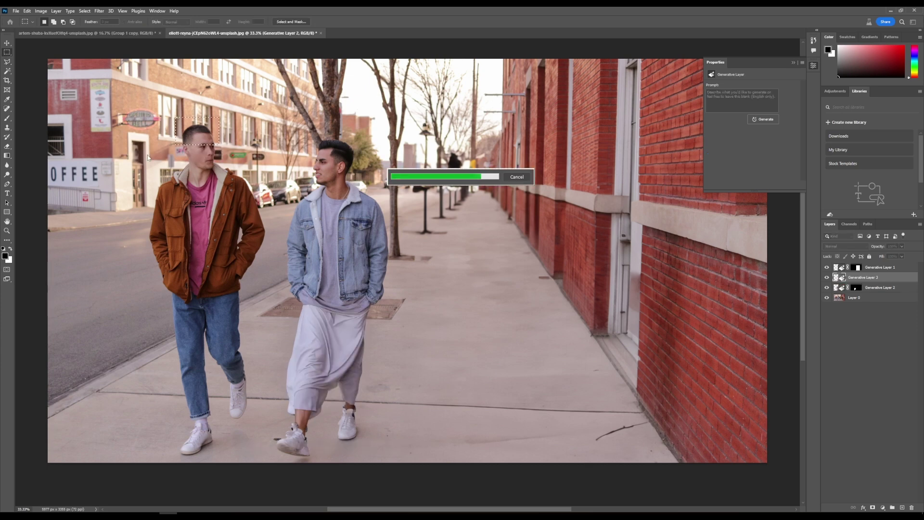
{"action": "left_click_drag", "start_coordinate": [127, 161], "coordinate": [131, 274]}
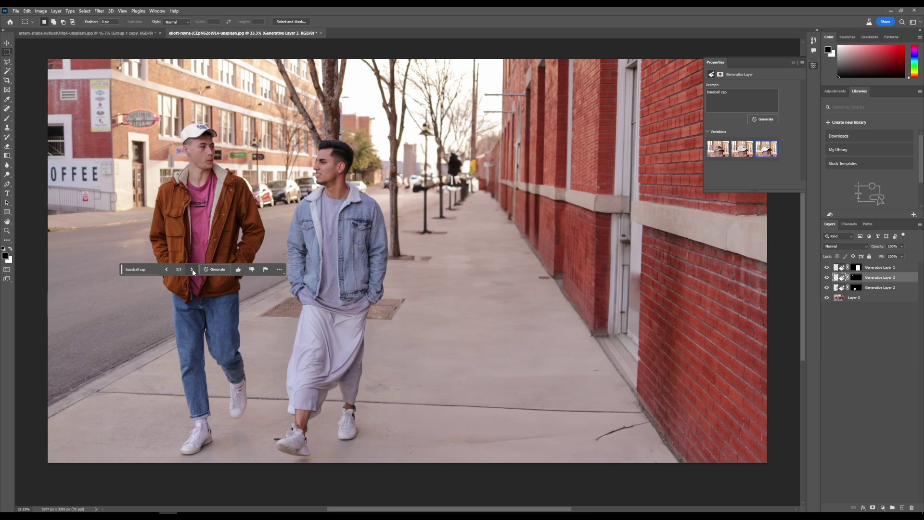
{"action": "key", "text": "v"}
Step: Extend the canvas on the street side of the photo and fill the empty strip using Generative Fill without a prompt
{"action": "scroll", "coordinate": [79, 197], "scroll_direction": "down", "scroll_amount": 1}
{"action": "key", "text": "c"}
{"action": "left_click_drag", "start_coordinate": [58, 236], "coordinate": [79, 235]}
{"action": "key", "text": "Return"}
{"action": "key", "text": "m"}
{"action": "left_click_drag", "start_coordinate": [77, 107], "coordinate": [256, 385]}
{"action": "left_click", "coordinate": [230, 372]}
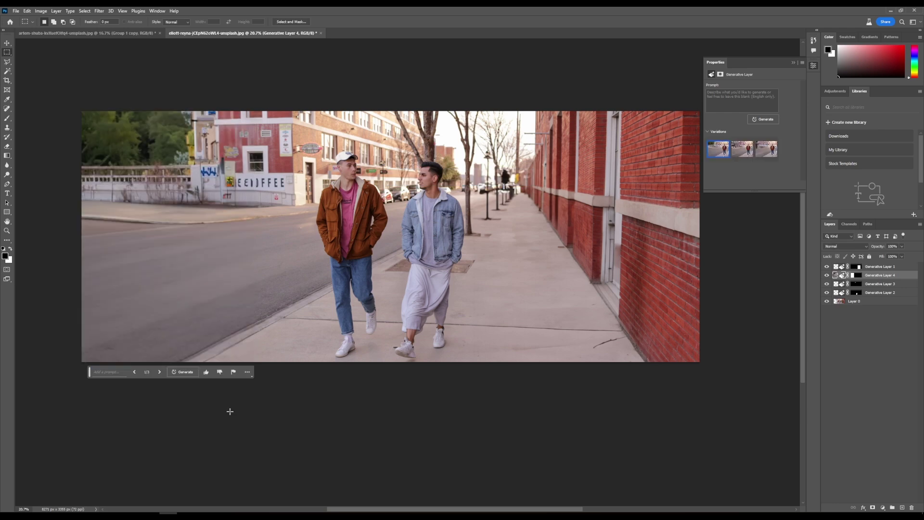
Step: Select the garbled coffee sign on the wall and run Generative Fill with the prompt "create wall label with the title office"
{"action": "scroll", "coordinate": [258, 174], "scroll_direction": "up", "scroll_amount": 6}
{"action": "left_click_drag", "start_coordinate": [249, 169], "coordinate": [539, 262]}
{"action": "left_click", "coordinate": [330, 273]}
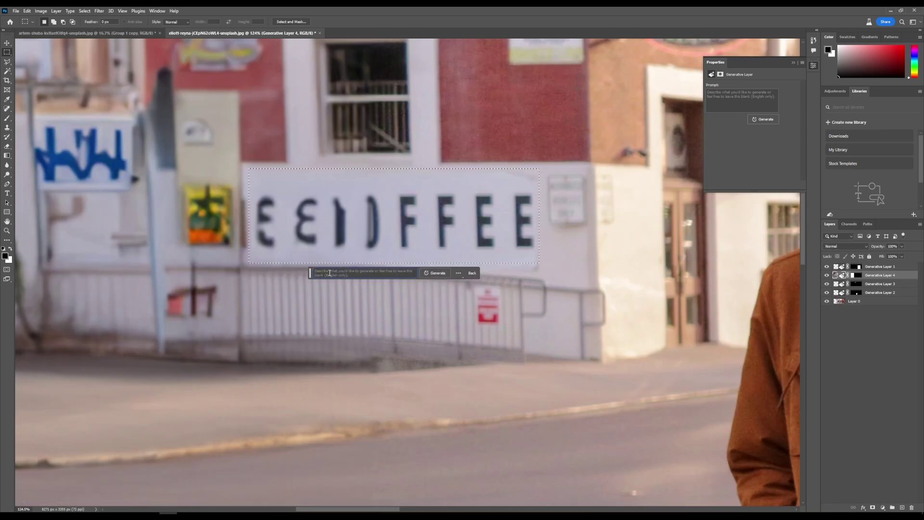
{"action": "type", "text": "create wall label with the"}
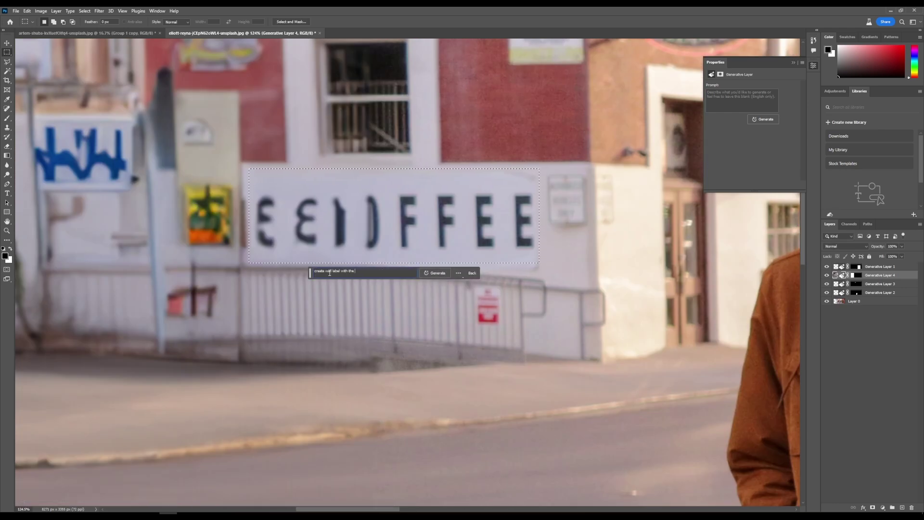
{"action": "type", "text": "l"}
{"action": "key", "text": "Return"}
{"action": "scroll", "coordinate": [330, 273], "scroll_direction": "down", "scroll_amount": 5}
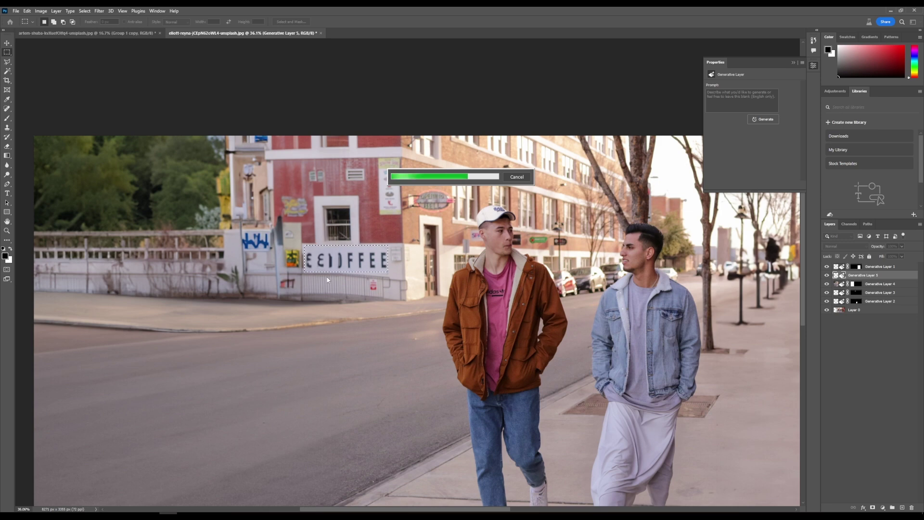
Step: Rework the generated wall label from its prompt and keep a version reading OFFICE
{"action": "left_click", "coordinate": [336, 283]}
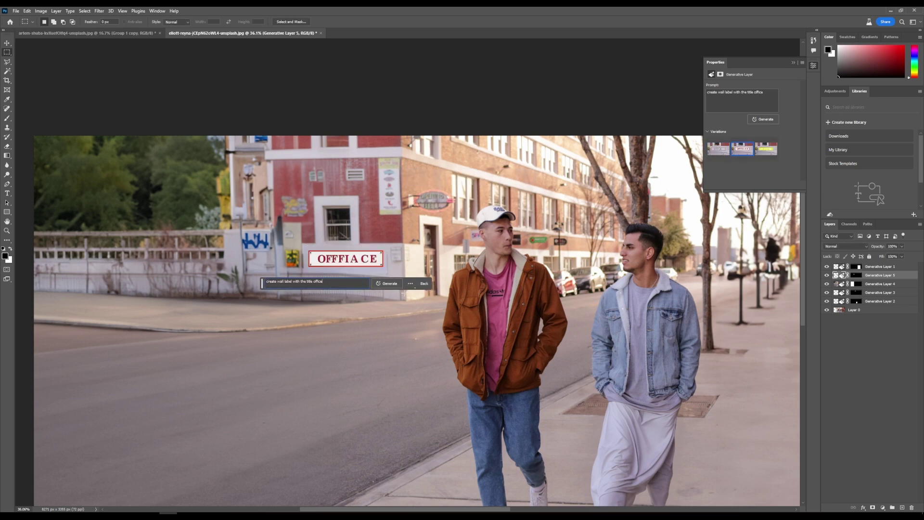
{"action": "left_click", "coordinate": [335, 284]}
{"action": "left_click", "coordinate": [335, 284]}
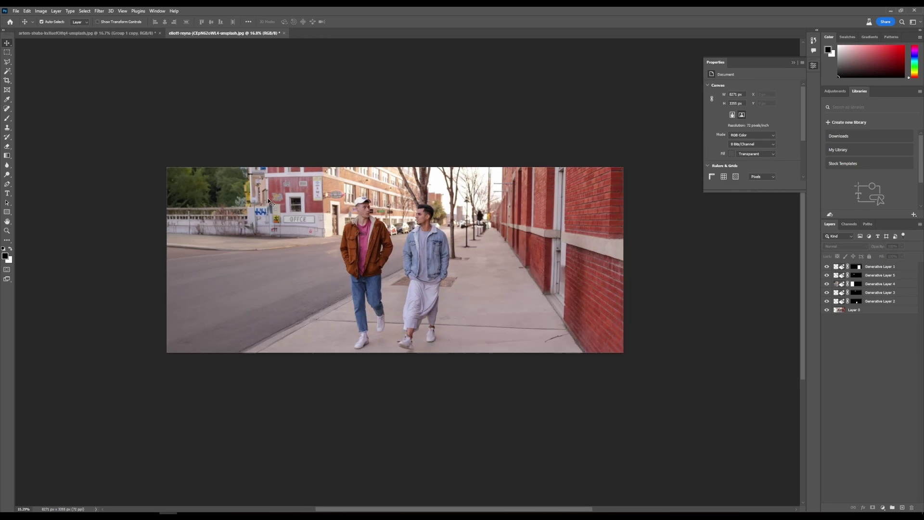
Step: Extend the canvas above and below the photo, fill both empty areas with prompt-free Generative Fill, and toggle the generative layers to compare with the original
{"action": "left_click_drag", "start_coordinate": [184, 159], "coordinate": [544, 303]}
{"action": "left_click", "coordinate": [384, 289]}
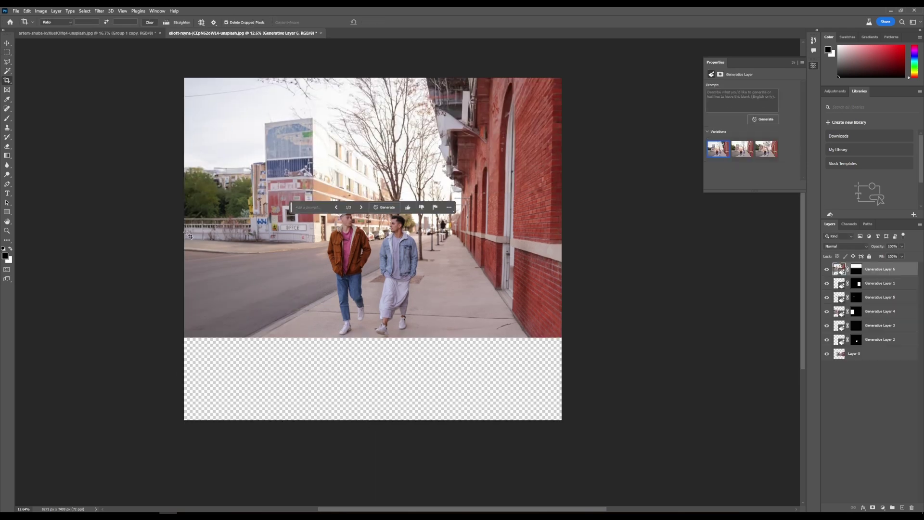
{"action": "left_click", "coordinate": [385, 429]}
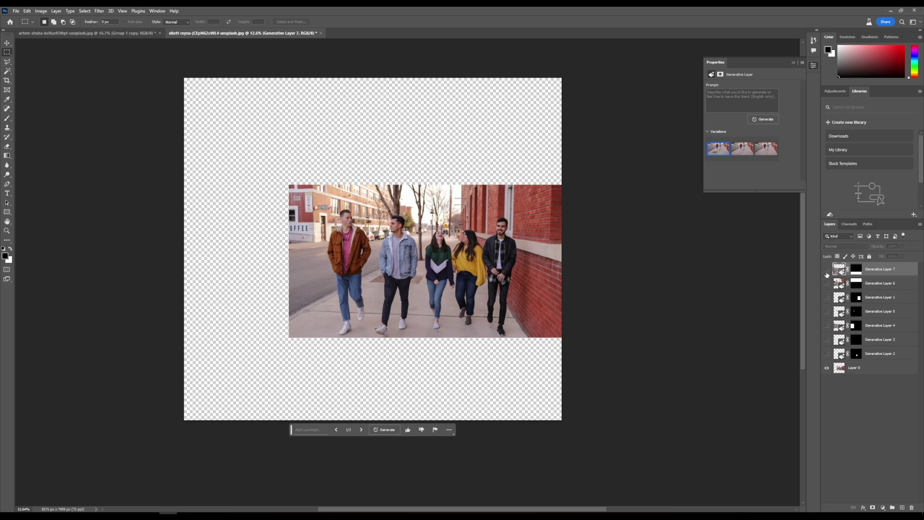
{"action": "left_click", "coordinate": [827, 354], "text": "alt"}
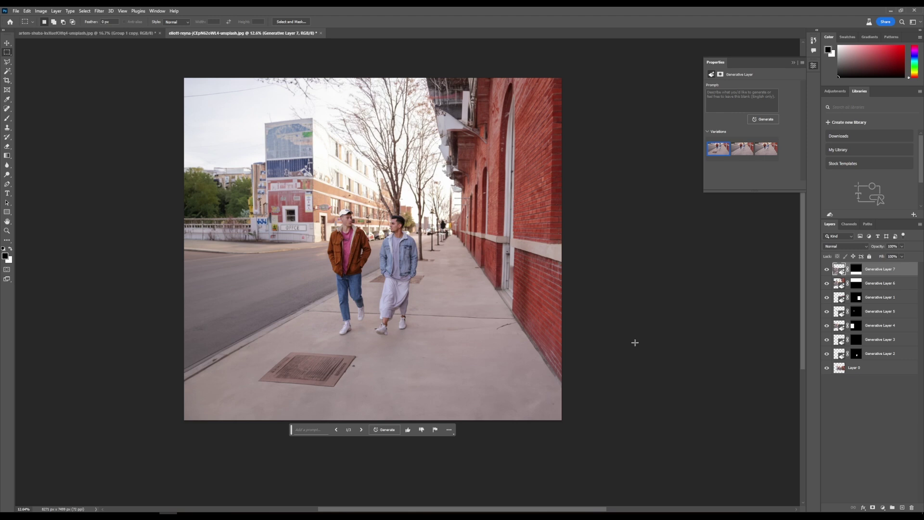
Step: Revert the lower sidewalk extension to the version without the manhole cover and inspect the other generative layers' prompts and variations
{"action": "key", "text": "ctrl+z"}
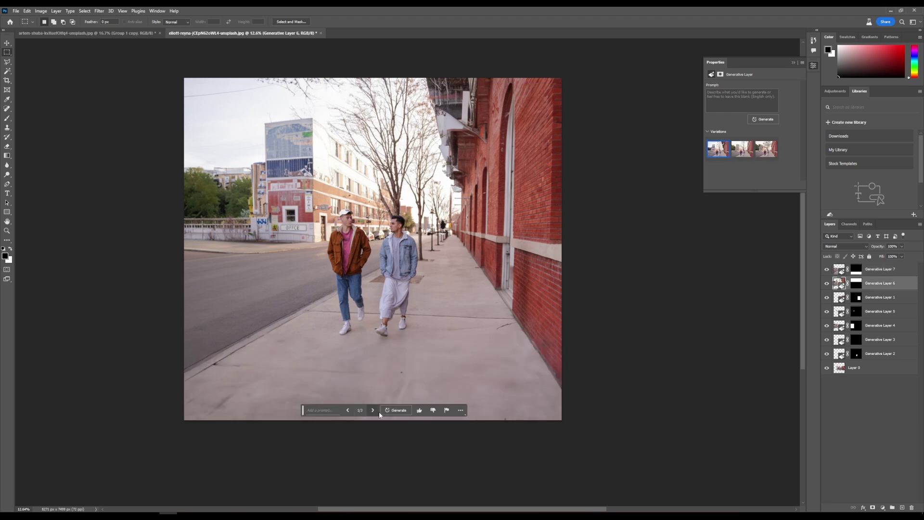
{"action": "left_click", "coordinate": [877, 326]}
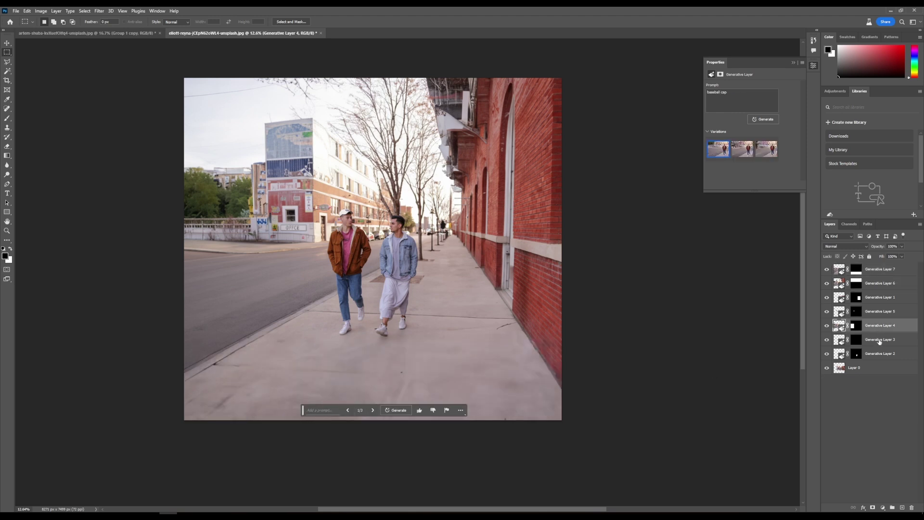
{"action": "left_click", "coordinate": [878, 340]}
{"action": "left_click", "coordinate": [879, 326]}
{"action": "left_click", "coordinate": [878, 312]}
{"action": "left_click", "coordinate": [879, 298]}
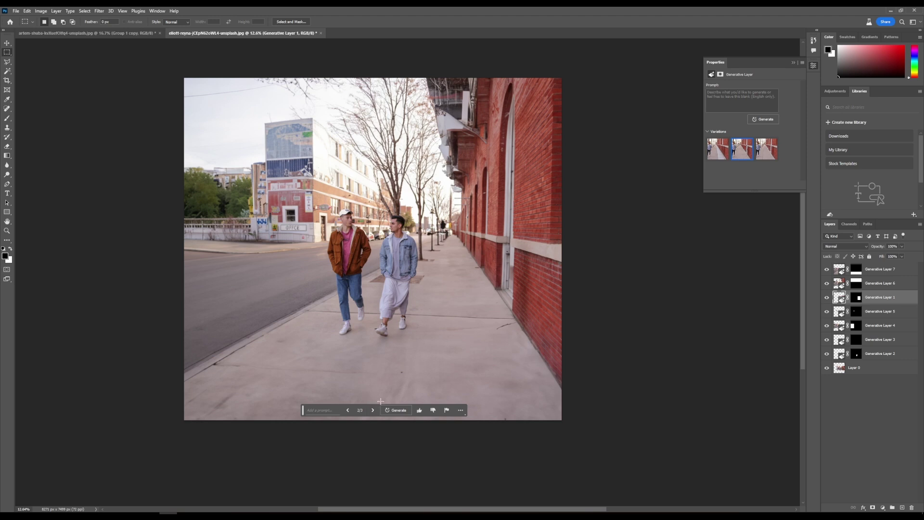
Step: Select the generative layer of the upper extension and step forward through its variations to the third one
{"action": "left_click", "coordinate": [901, 285]}
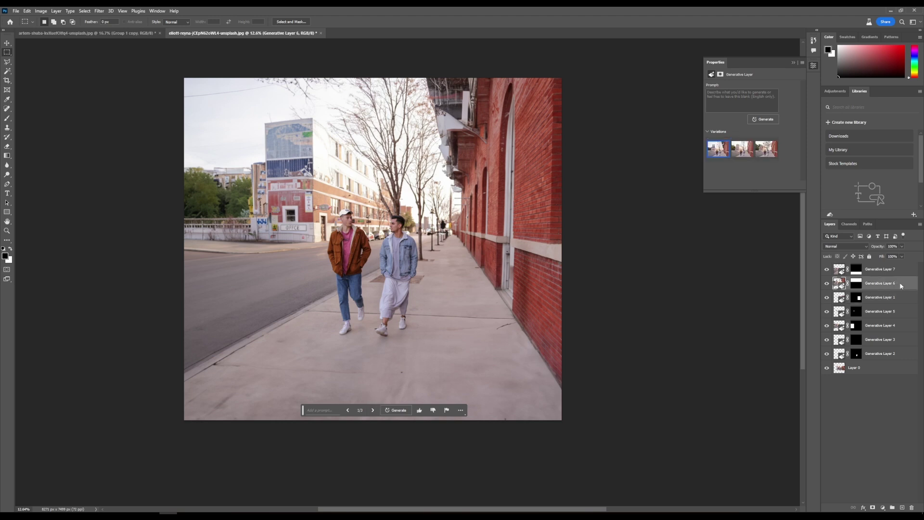
{"action": "left_click", "coordinate": [371, 411]}
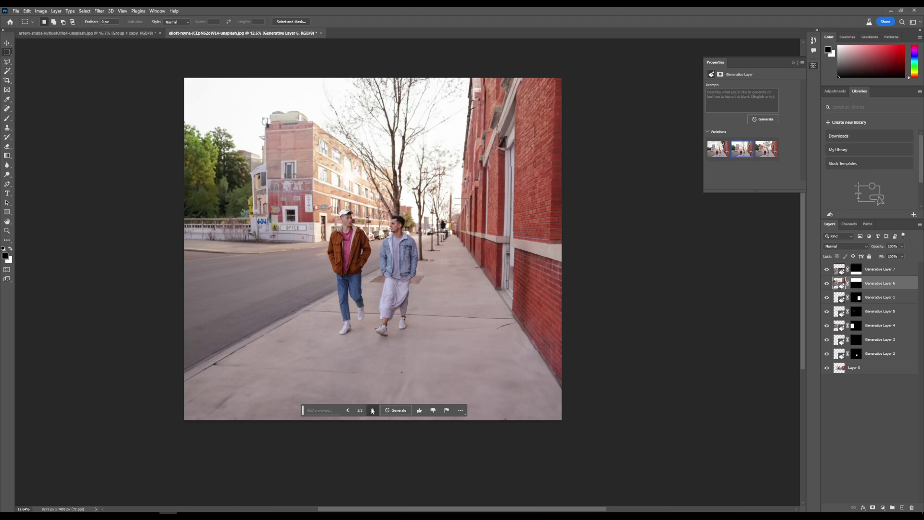
{"action": "left_click", "coordinate": [372, 409]}
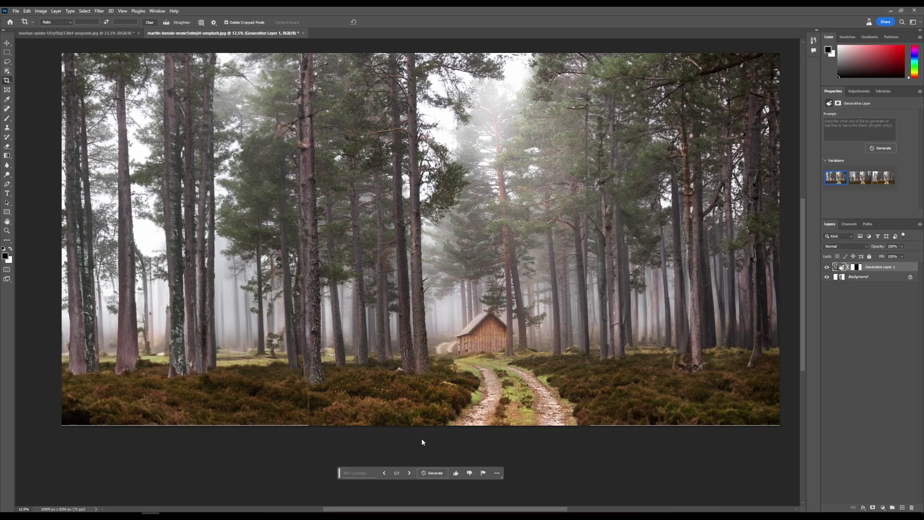
Step: Run Generative Fill with the prompt "deer" on the heather among the trees and step to the third variation
{"action": "type", "text": "deer"}
{"action": "key", "text": "Return"}
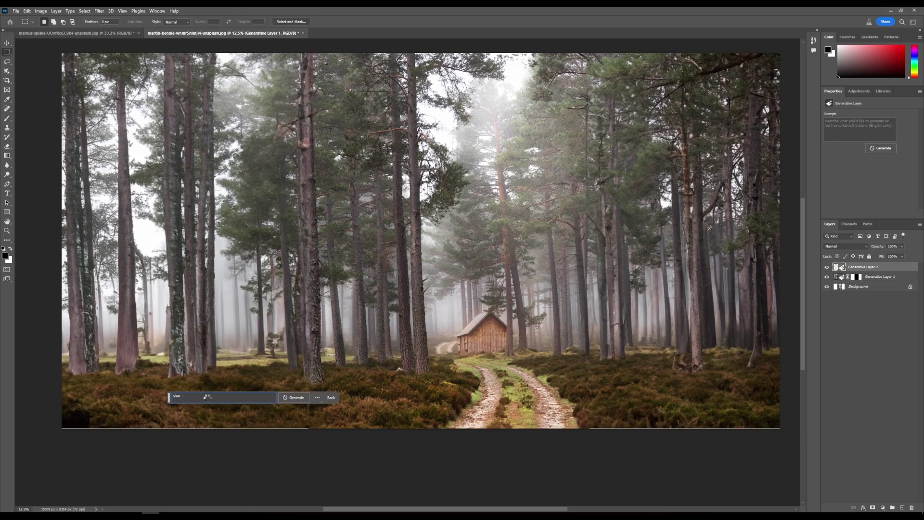
{"action": "left_click", "coordinate": [242, 399]}
{"action": "left_click", "coordinate": [242, 399]}
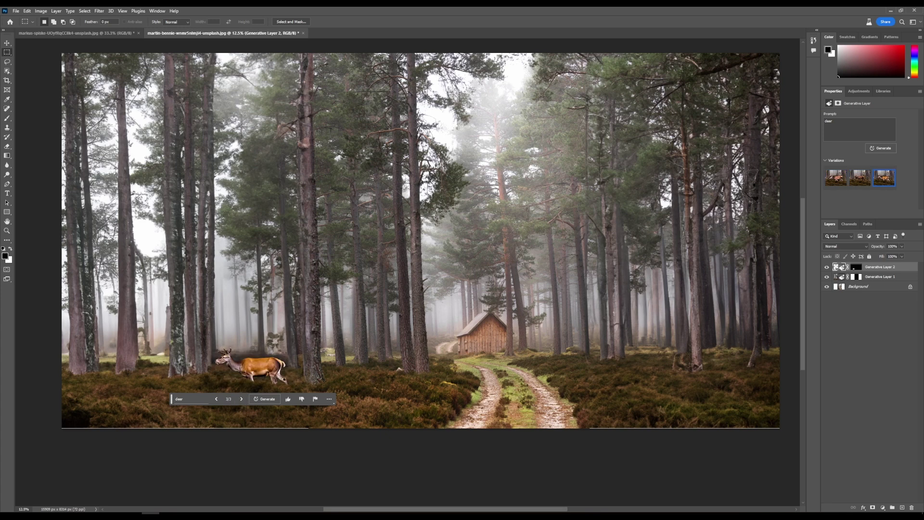
Step: Generate more deer variations and choose the fifth one, a dark antlered stag walking among the trees
{"action": "left_click", "coordinate": [264, 399]}
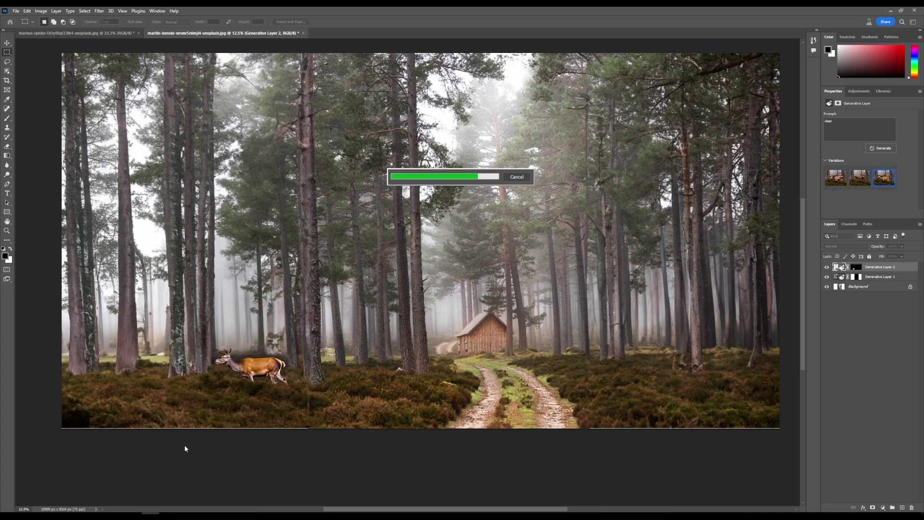
{"action": "left_click", "coordinate": [241, 399]}
{"action": "left_click", "coordinate": [242, 399]}
{"action": "left_click", "coordinate": [242, 399]}
{"action": "left_click", "coordinate": [242, 399]}
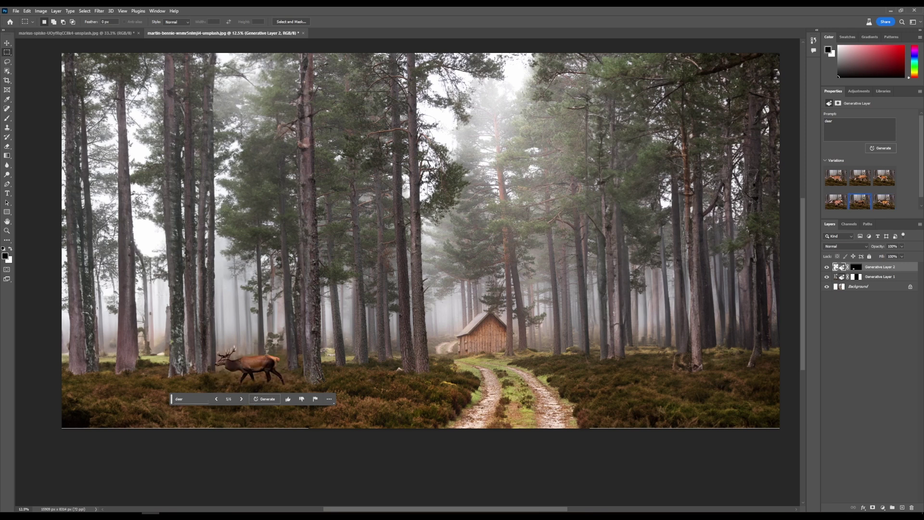
Step: Select a rectangle on the dirt track in front of the cabin and run Generative Fill with the prompt "jeep"
{"action": "key", "text": "v"}
{"action": "key", "text": "m"}
{"action": "left_click_drag", "start_coordinate": [480, 345], "coordinate": [528, 381]}
{"action": "left_click", "coordinate": [438, 405]}
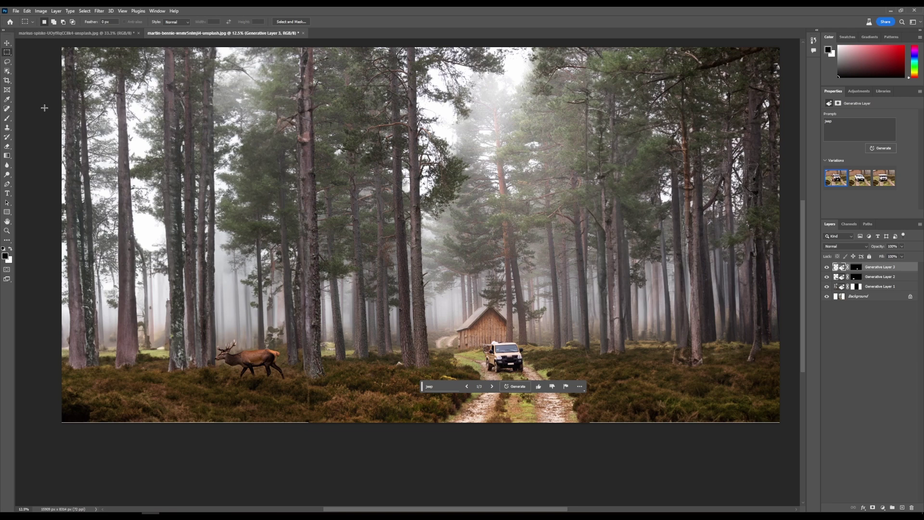
{"action": "left_click", "coordinate": [6, 80]}
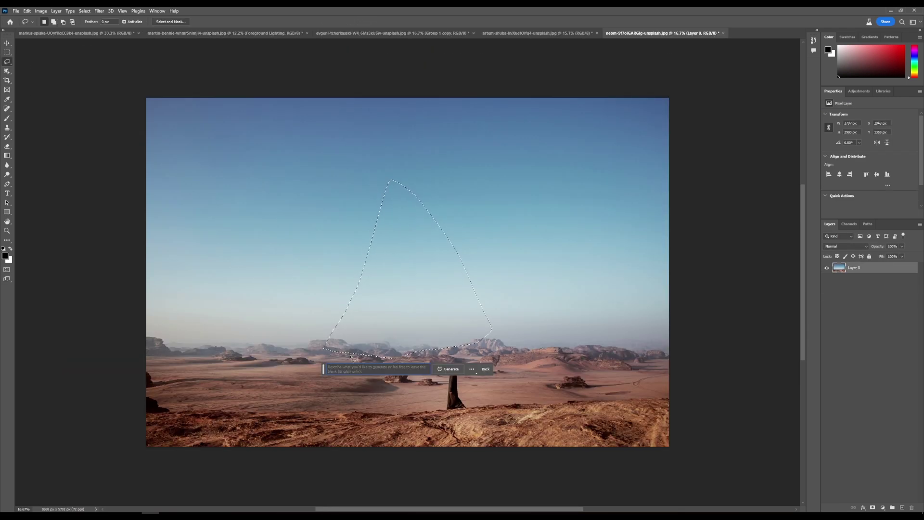
Step: Fill the lassoed area above the desert horizon with the prompt "tower" and choose the first variation, a slender white tower
{"action": "key", "text": "Return"}
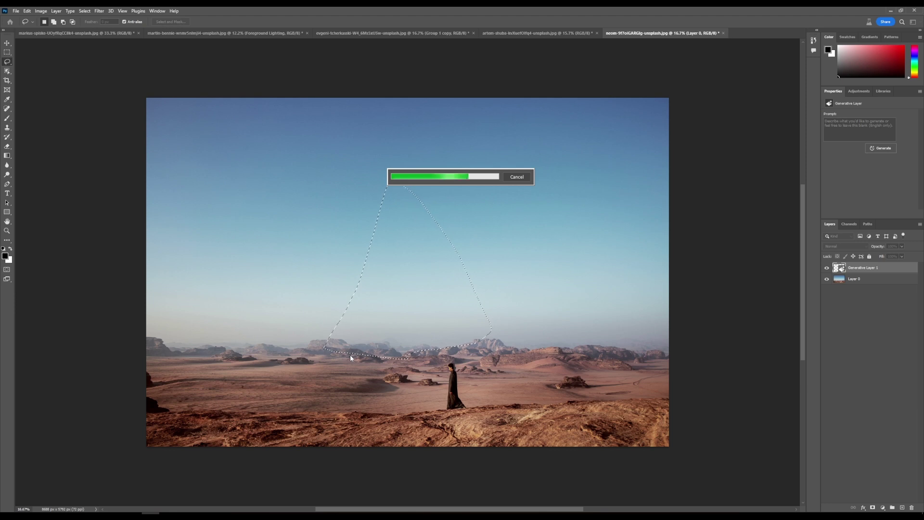
{"action": "left_click", "coordinate": [395, 374]}
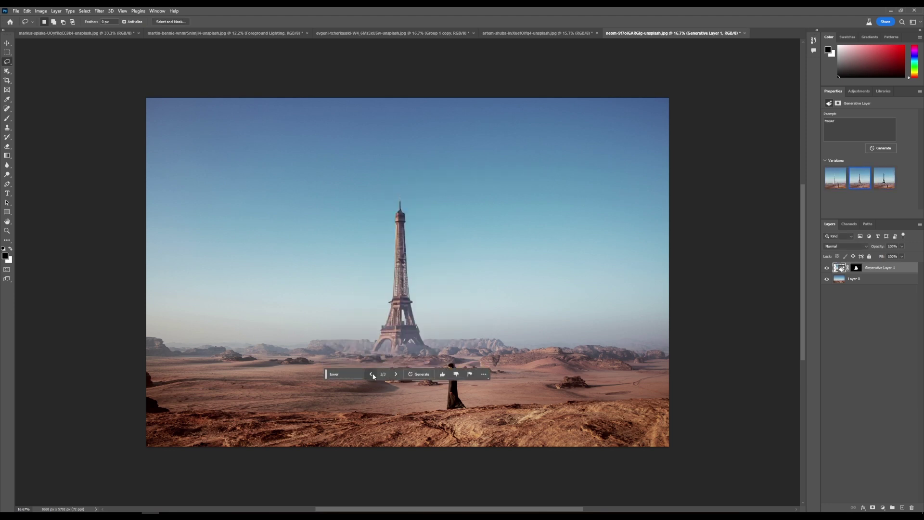
{"action": "left_click", "coordinate": [371, 374]}
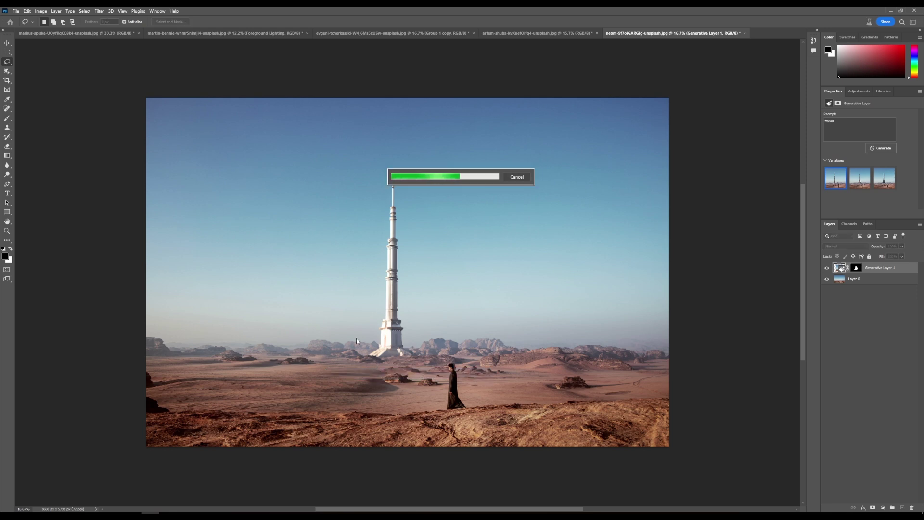
Step: Browse the additional tower variations and return to the slender white tower as the fourth one
{"action": "left_click", "coordinate": [395, 374]}
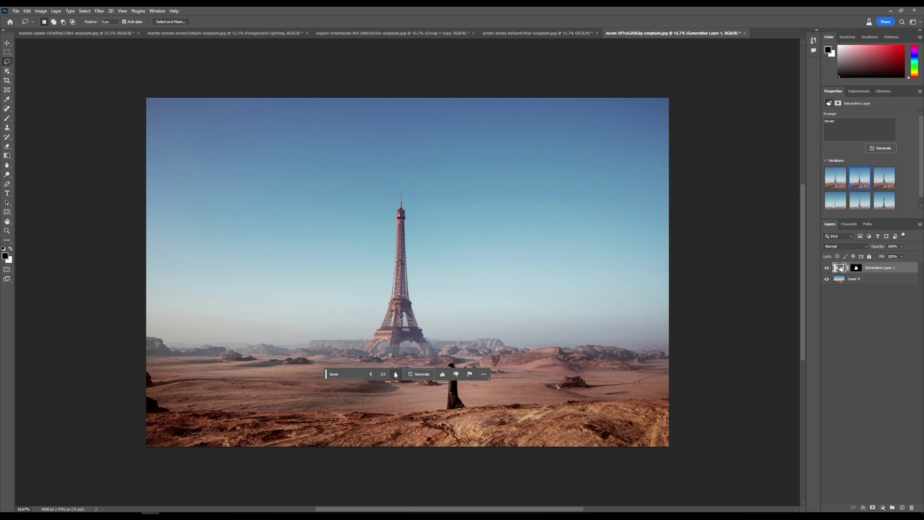
{"action": "left_click", "coordinate": [396, 374]}
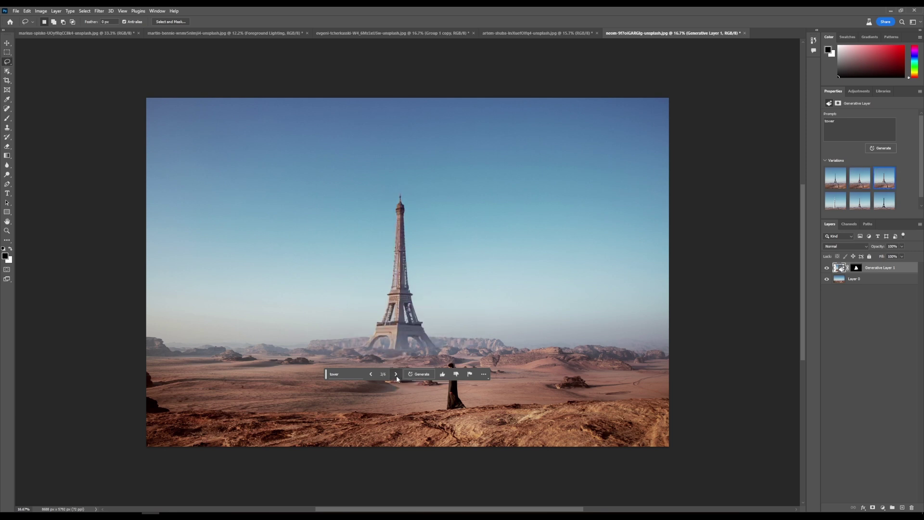
{"action": "left_click", "coordinate": [397, 374]}
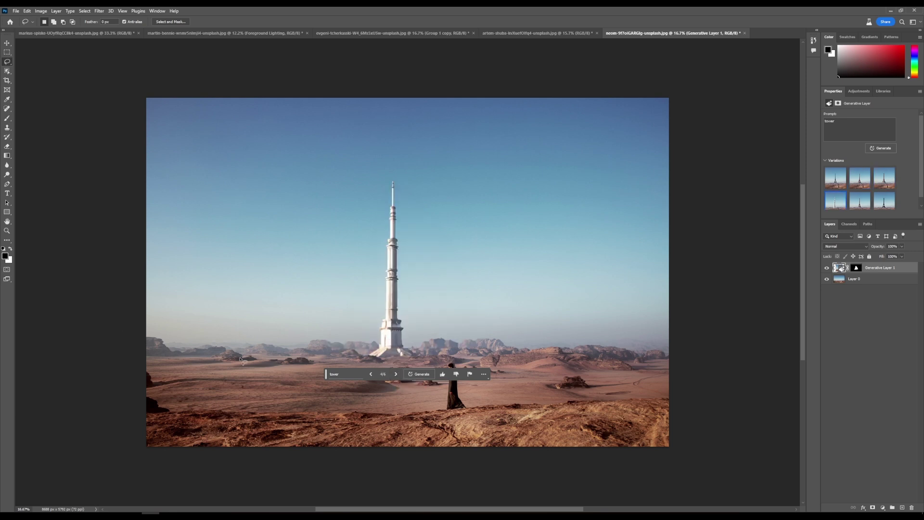
Step: Lasso the distant rocks and the sky just above them along the horizon beside the white tower
{"action": "mouse_move", "coordinate": [208, 350]}
{"action": "left_mouse_down"}
{"action": "mouse_move", "coordinate": [310, 352]}
{"action": "mouse_move", "coordinate": [209, 354]}
{"action": "left_mouse_up"}
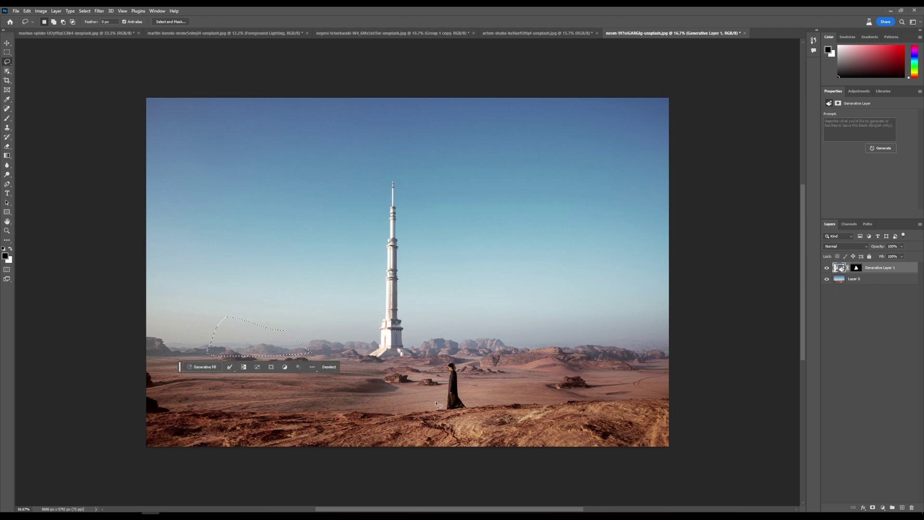
{"action": "scroll", "coordinate": [437, 403], "scroll_direction": "up", "scroll_amount": 5}
{"action": "scroll", "coordinate": [309, 264], "scroll_direction": "down", "scroll_amount": 5}
{"action": "scroll", "coordinate": [223, 134], "scroll_direction": "up", "scroll_amount": 4}
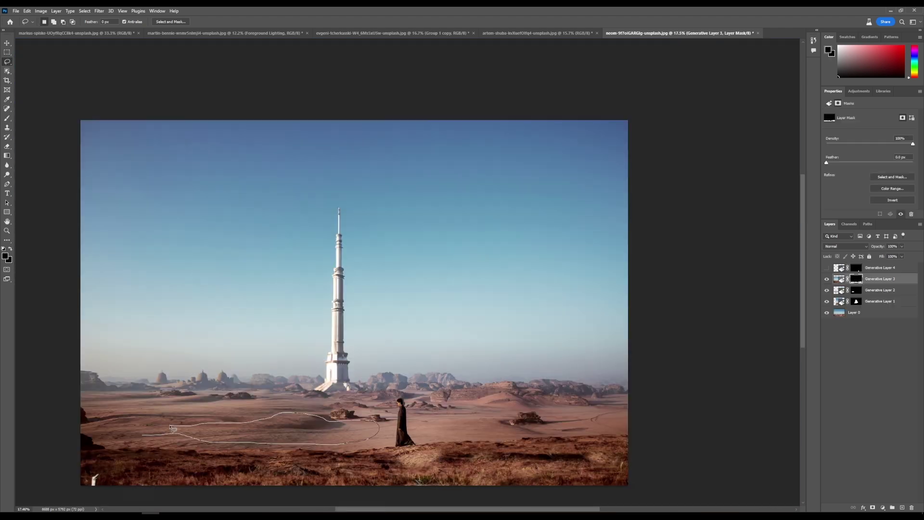
Step: Run Generative Fill with the prompt "water pond" on the lassoed sand area beside the standing figure
{"action": "left_click", "coordinate": [203, 453]}
{"action": "type", "text": "water pond"}
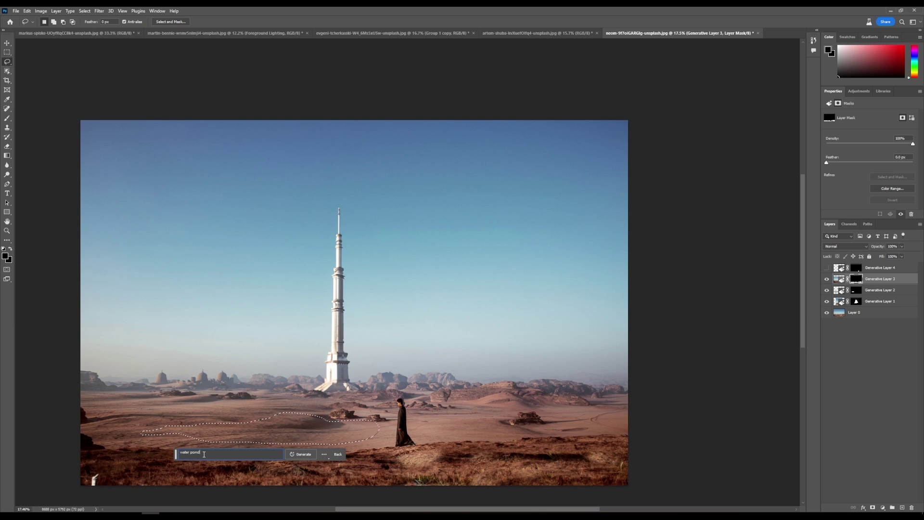
{"action": "key", "text": "Return"}
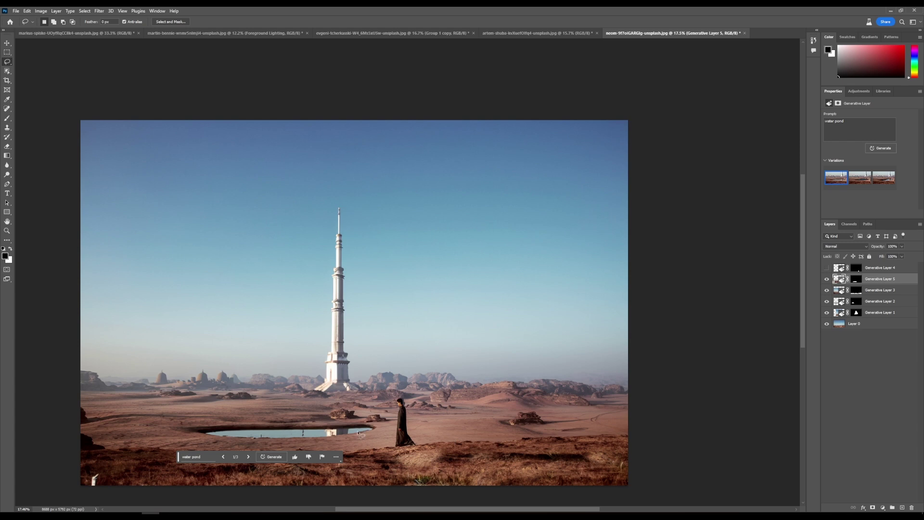
Step: Lasso a hill shape over the horizon on the far side of the tower and generate it with a prompt starting "hill covered with dry"
{"action": "mouse_move", "coordinate": [462, 383]}
{"action": "left_mouse_down"}
{"action": "mouse_move", "coordinate": [544, 341]}
{"action": "mouse_move", "coordinate": [589, 345]}
{"action": "mouse_move", "coordinate": [640, 391]}
{"action": "mouse_move", "coordinate": [462, 383]}
{"action": "left_mouse_up"}
{"action": "type", "text": "hill covered with"}
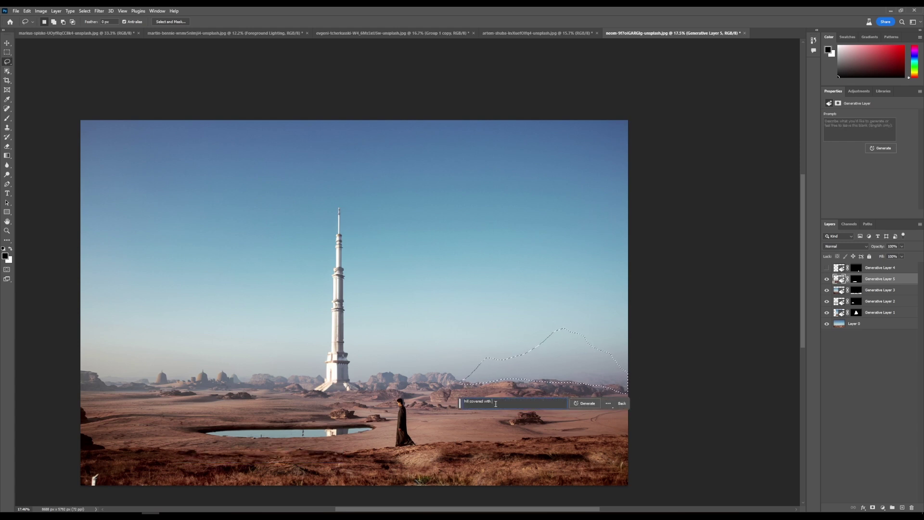
{"action": "type", "text": " dry g"}
{"action": "key", "text": "Return"}
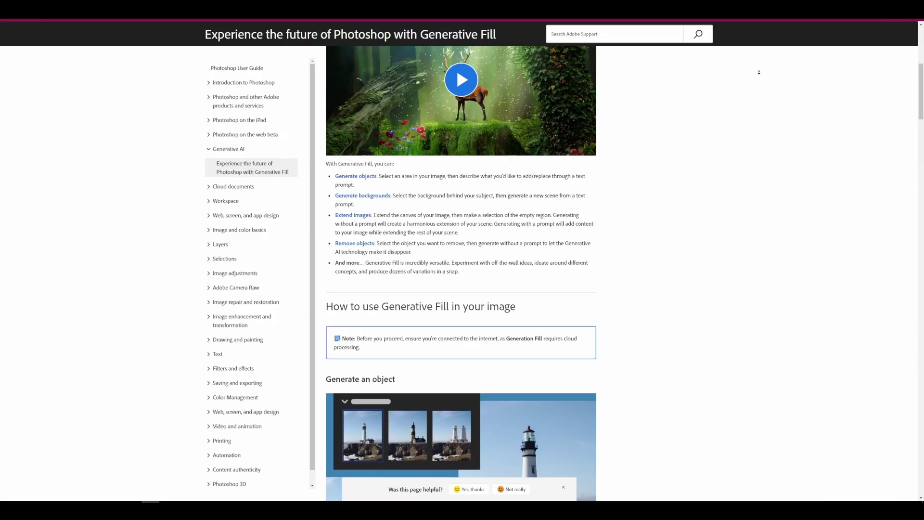
Step: Switch to Adobe's online help page on Generative Fill and read how to use the feature
{"action": "scroll", "coordinate": [759, 73], "scroll_direction": "down", "scroll_amount": 1}
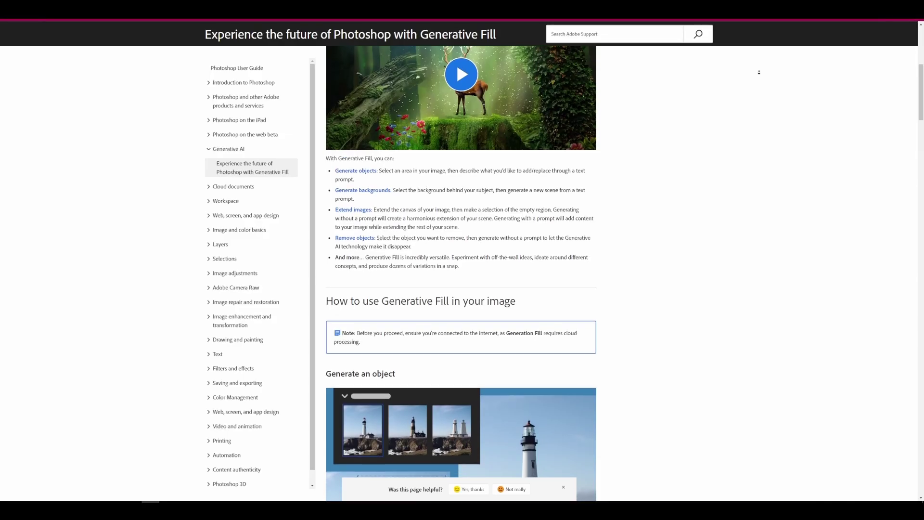